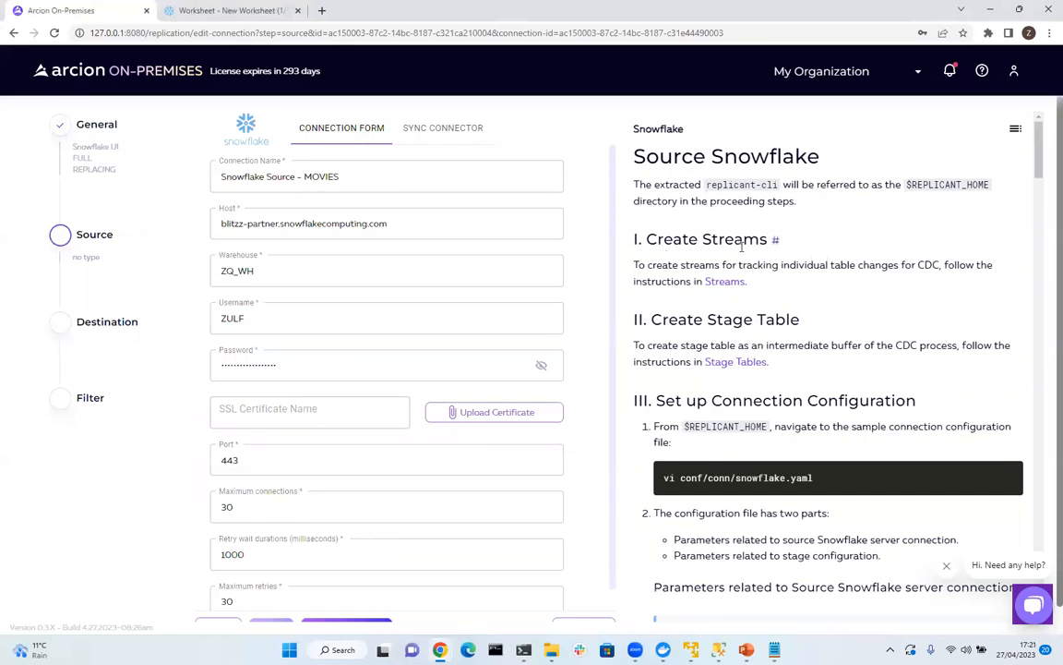
- Open the Streams instructions in the Source Snowflake guide and read how streams are created and which permissions they need
left_click(726, 280)
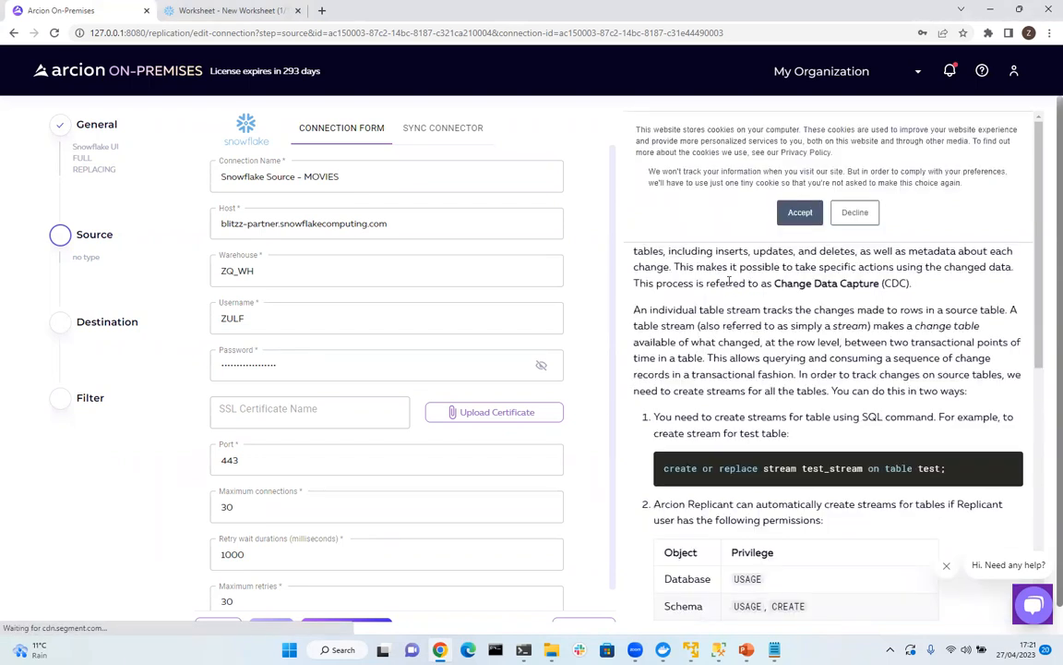
left_click(798, 123)
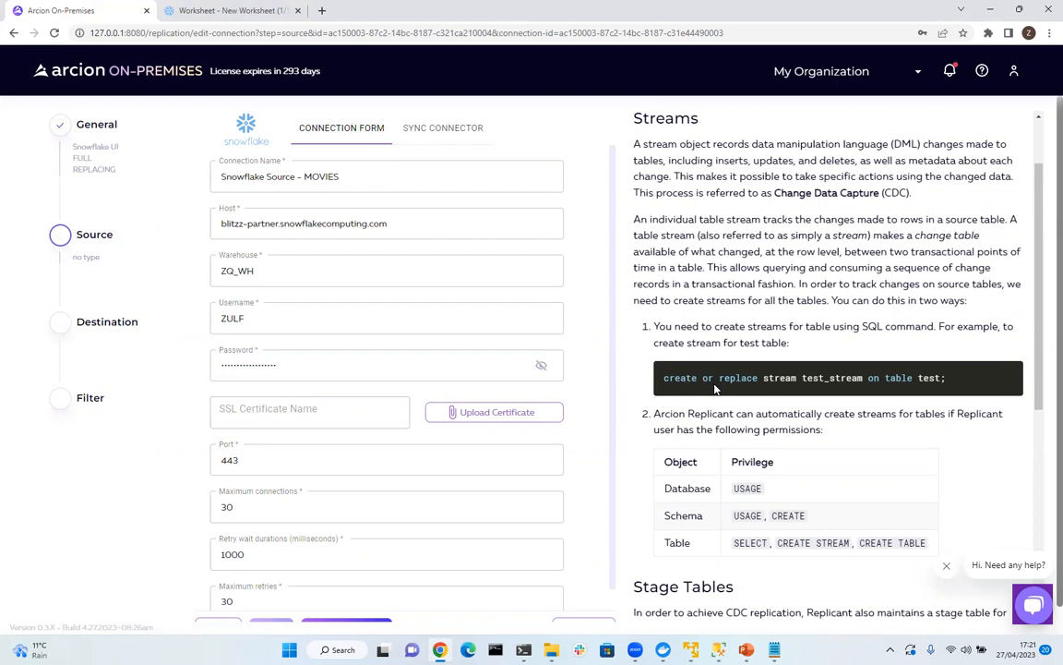
scroll(715, 388, "down", 2)
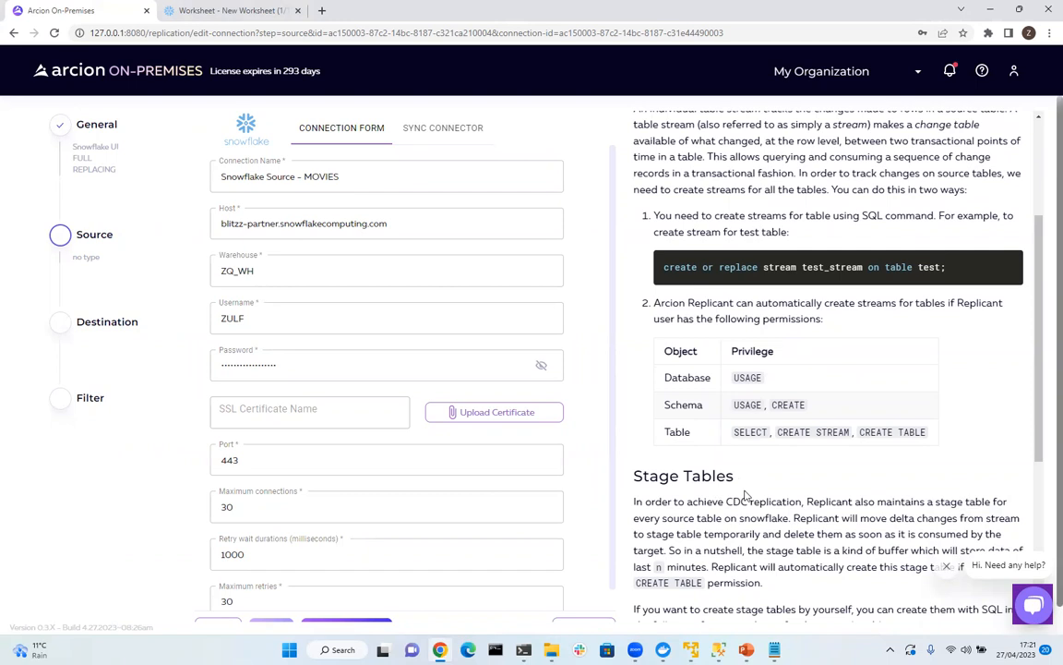
scroll(747, 495, "up", 2)
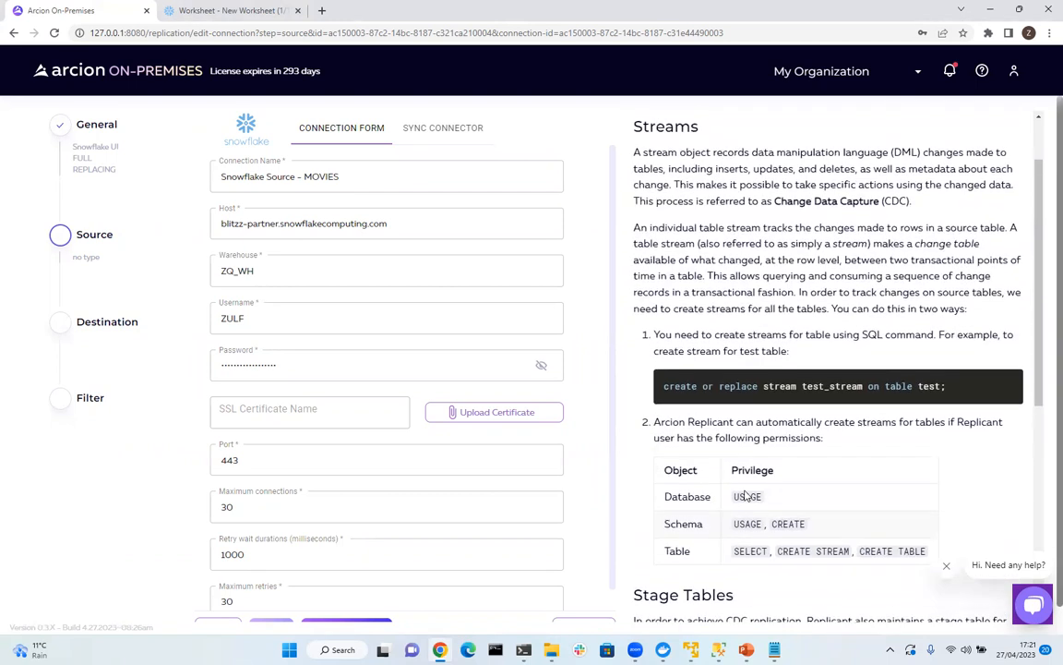
scroll(748, 496, "up", 1)
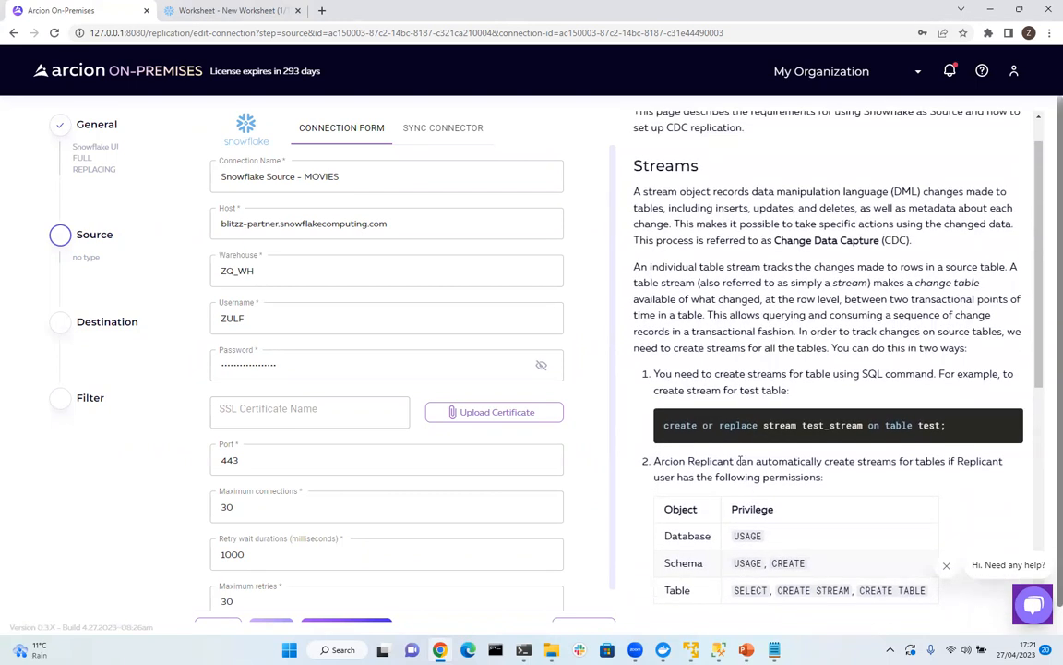
scroll(738, 444, "down", 1)
scroll(738, 445, "down", 1)
scroll(737, 443, "up", 2)
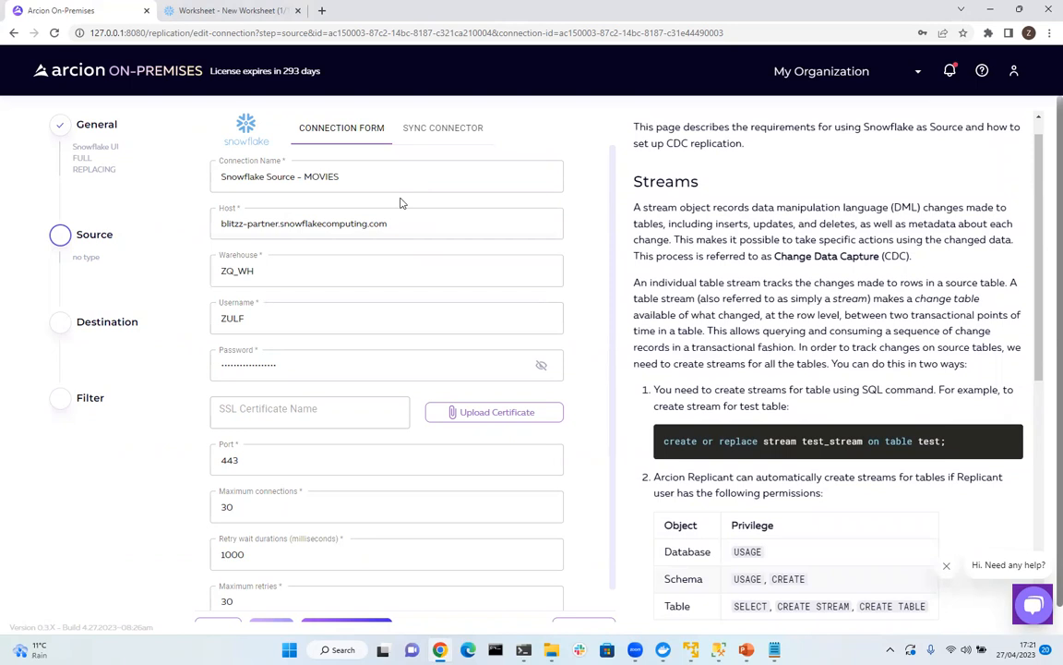
- Test the Snowflake Source - MOVIES connection and close the test result
scroll(394, 277, "down", 1)
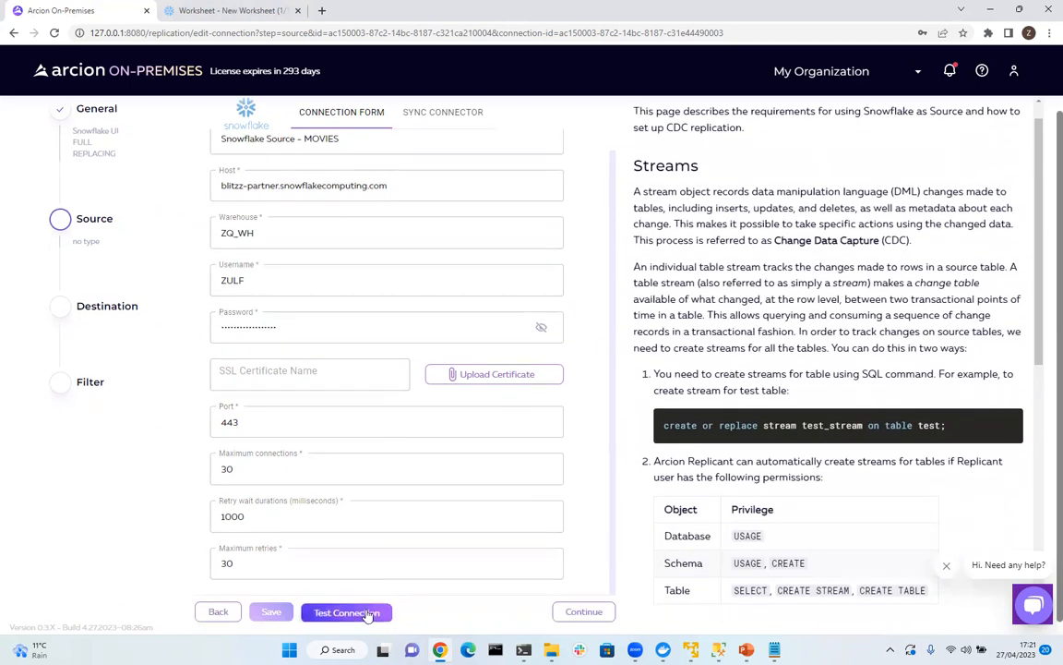
left_click(368, 613)
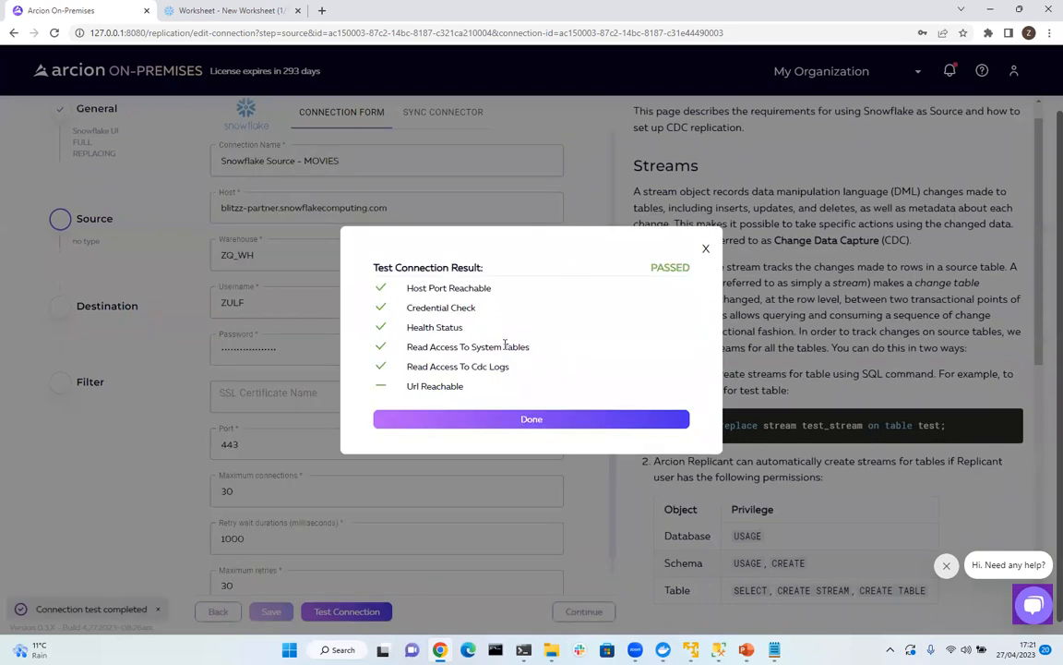
left_click(511, 420)
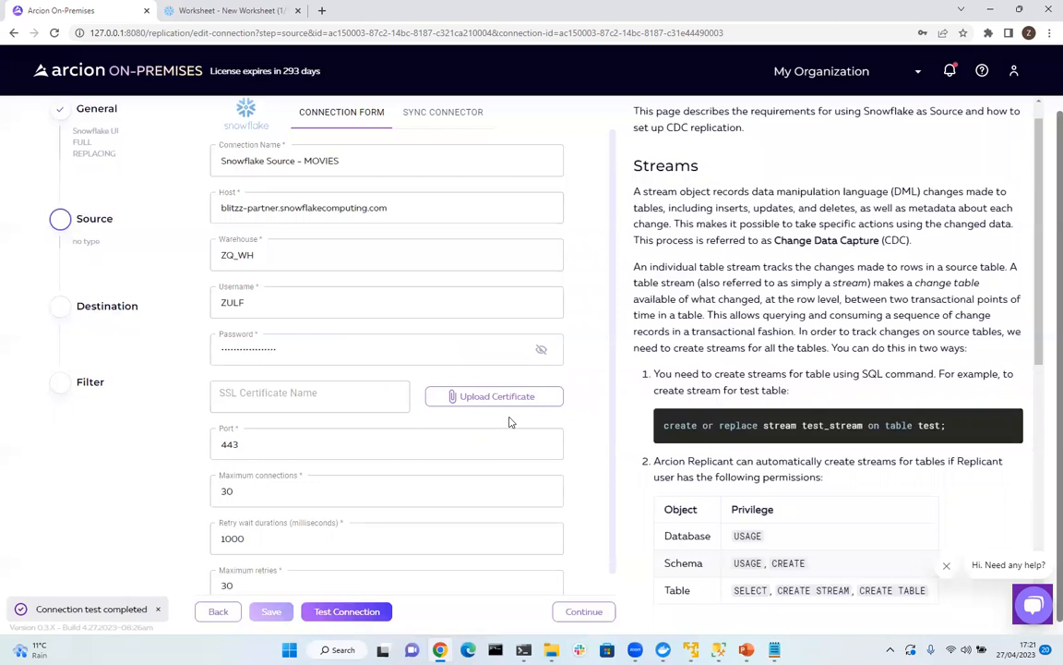
- Switch to the Snowflake worksheet and review the movies_stream and movies_stage creation statements in CDC Setup.txt
left_click(231, 10)
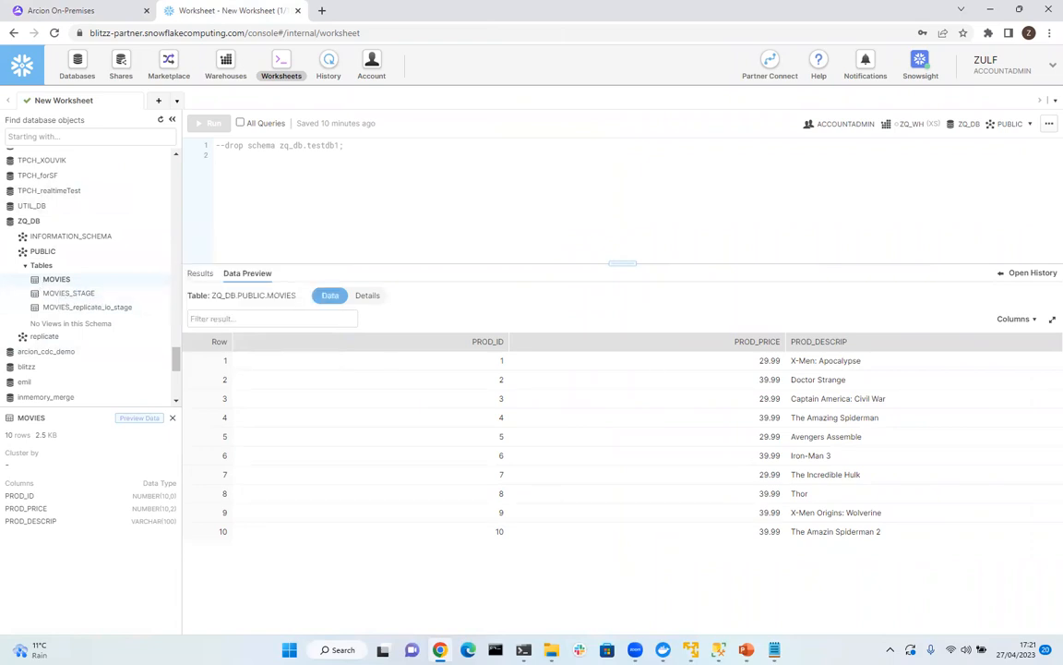
key("alt+Tab")
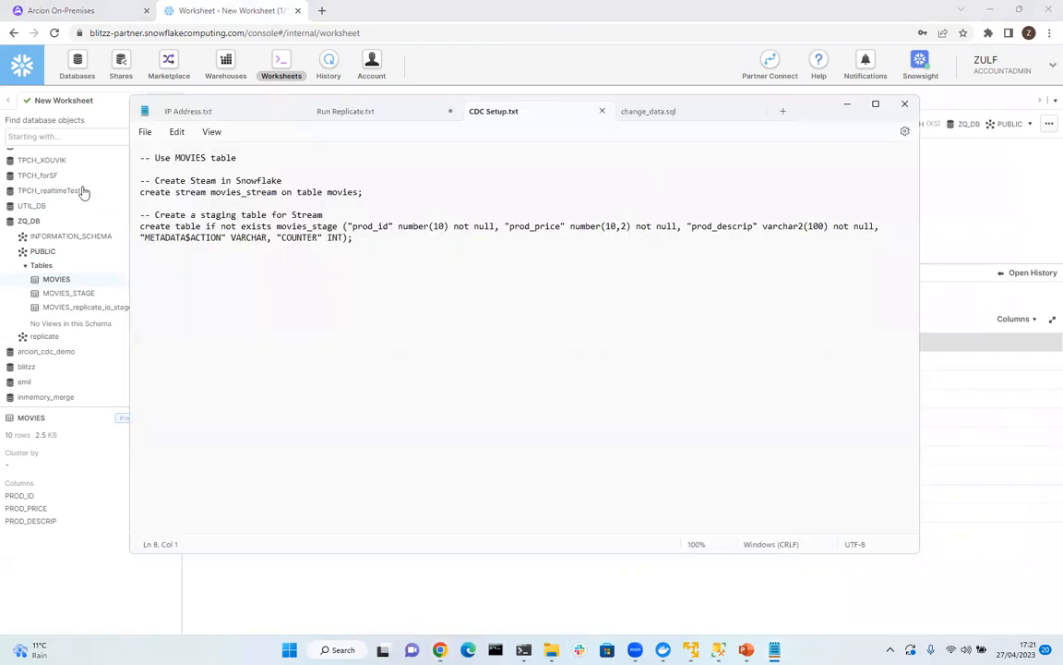
left_click_drag(132, 193, 367, 193)
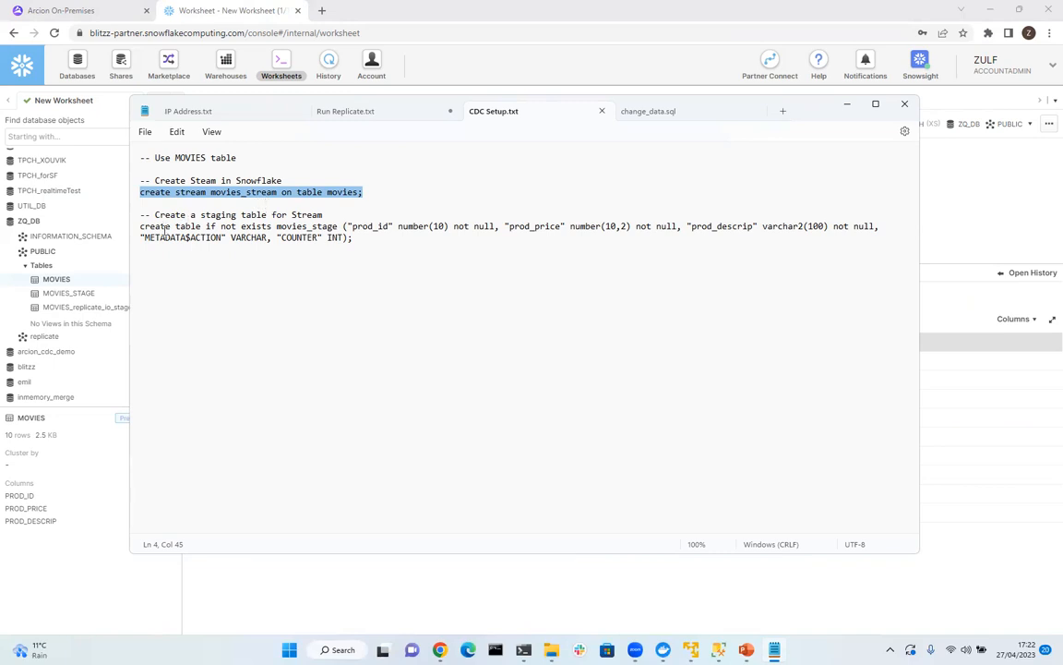
left_click_drag(144, 227, 338, 227)
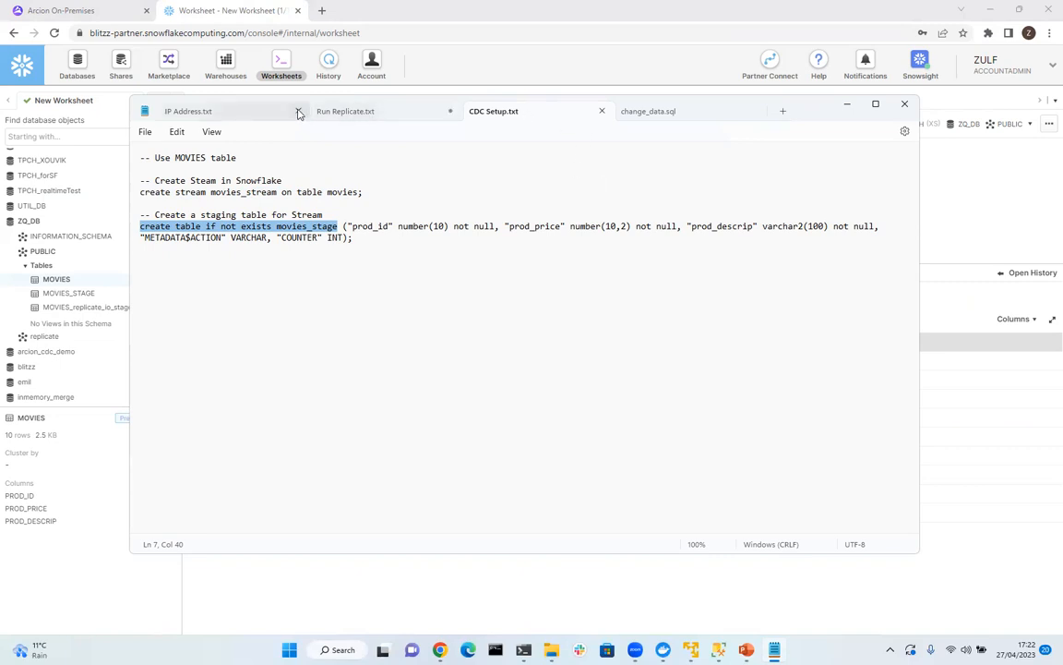
left_click(847, 104)
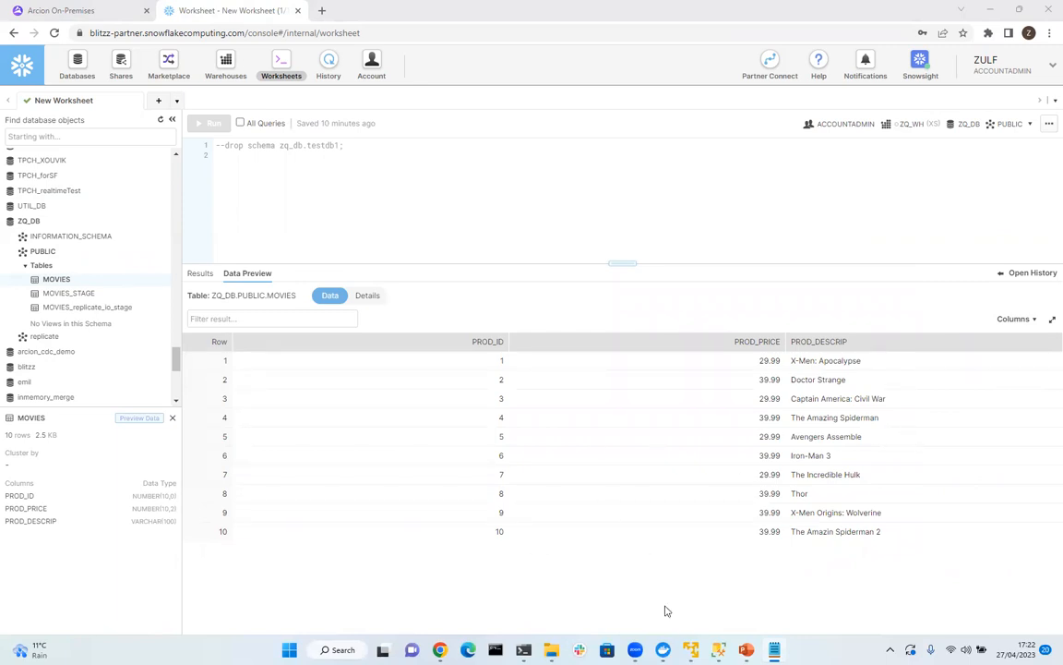
- Switch to SQL Server Management Studio, refresh the testdb2 database and list its tables
left_click(719, 650)
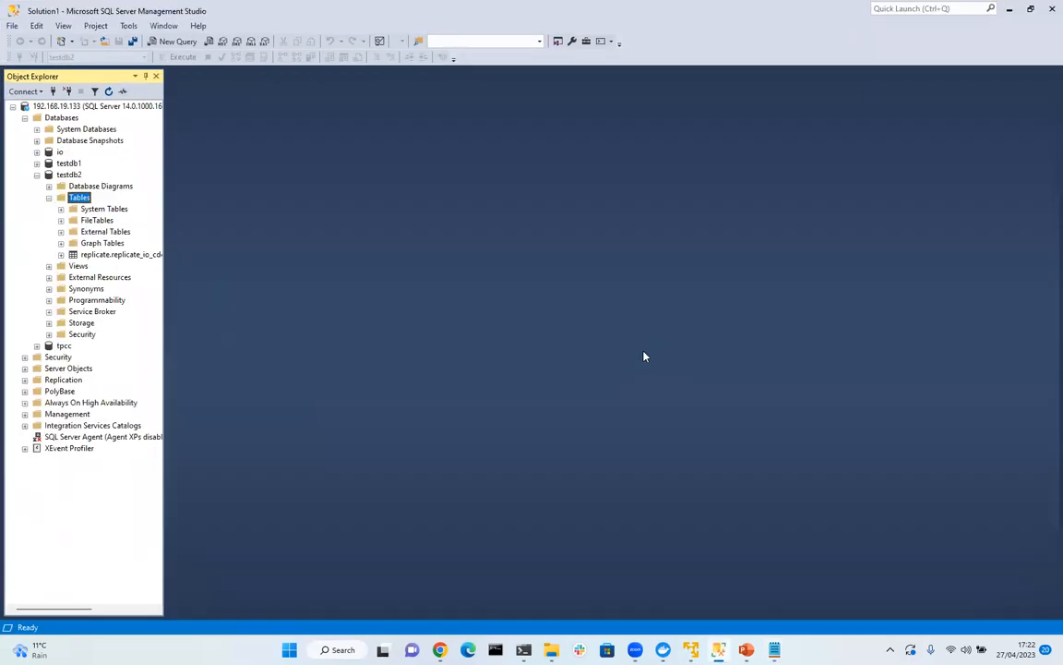
left_click(70, 176)
left_click(108, 90)
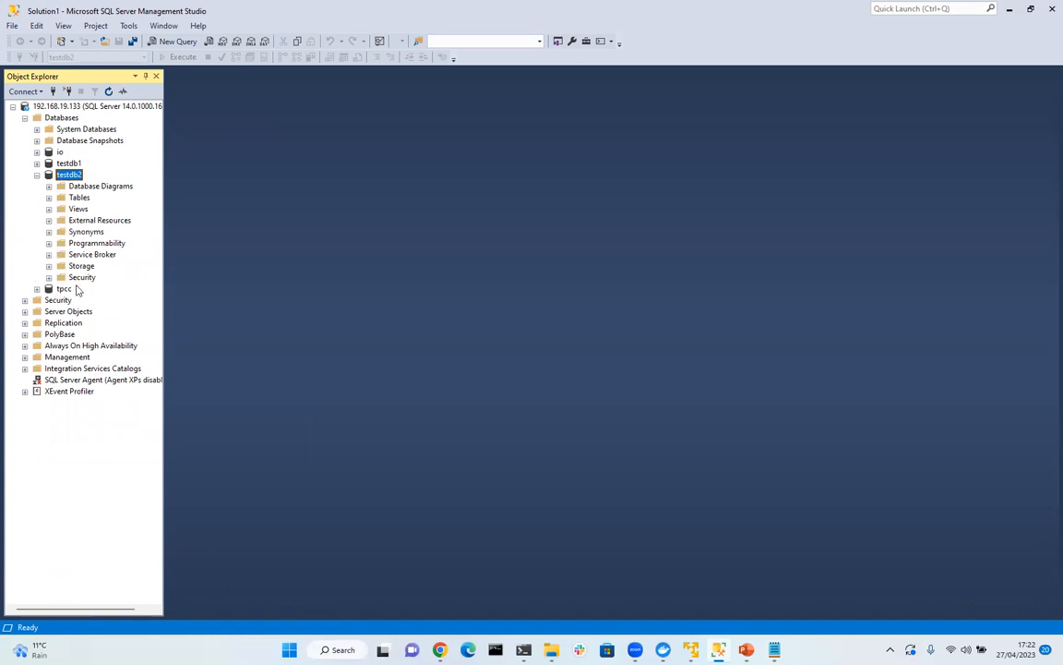
left_click(49, 197)
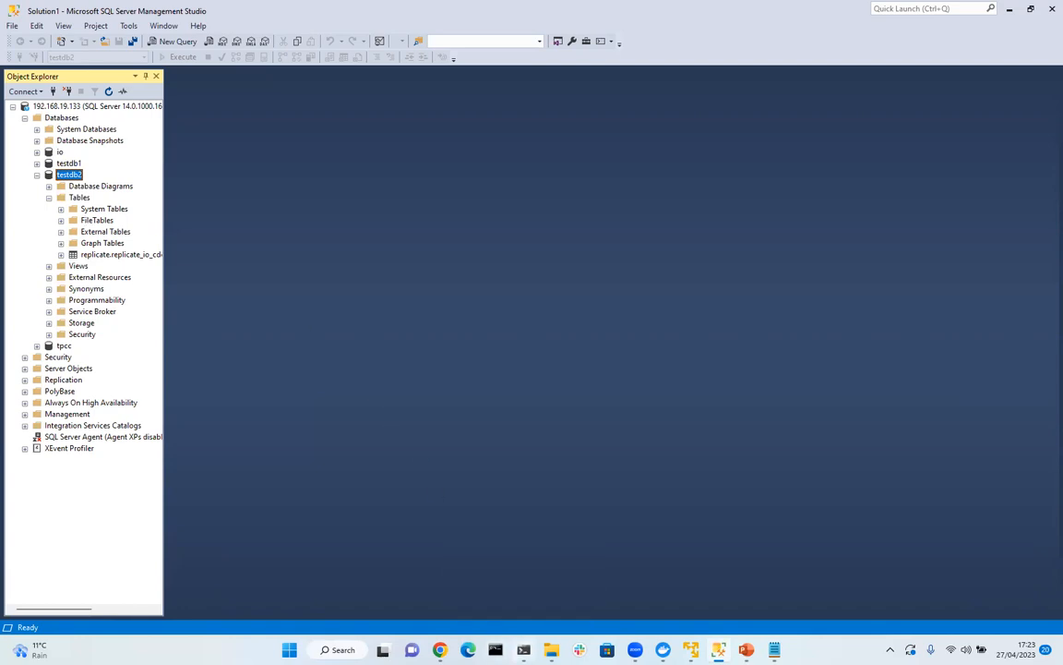
- In the terminal, enter ./bin/replicant full conf/conn/snowflake_src.yaml conf/conn/sqlserver_dst.yaml --extractor conf/src/snowflake.yaml --applier conf/dst/sqlserver.yaml --filter filter/snowflake_filter.yaml --map mapper/snowflake_to_sqlserver.yaml --replace
left_click(523, 649)
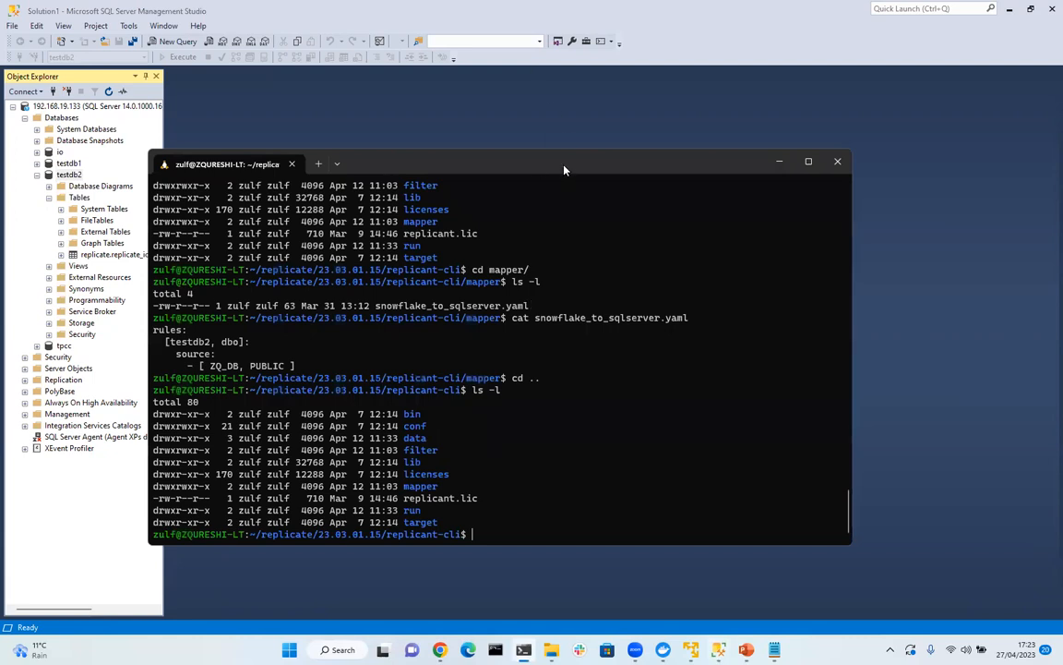
left_click_drag(567, 161, 579, 106)
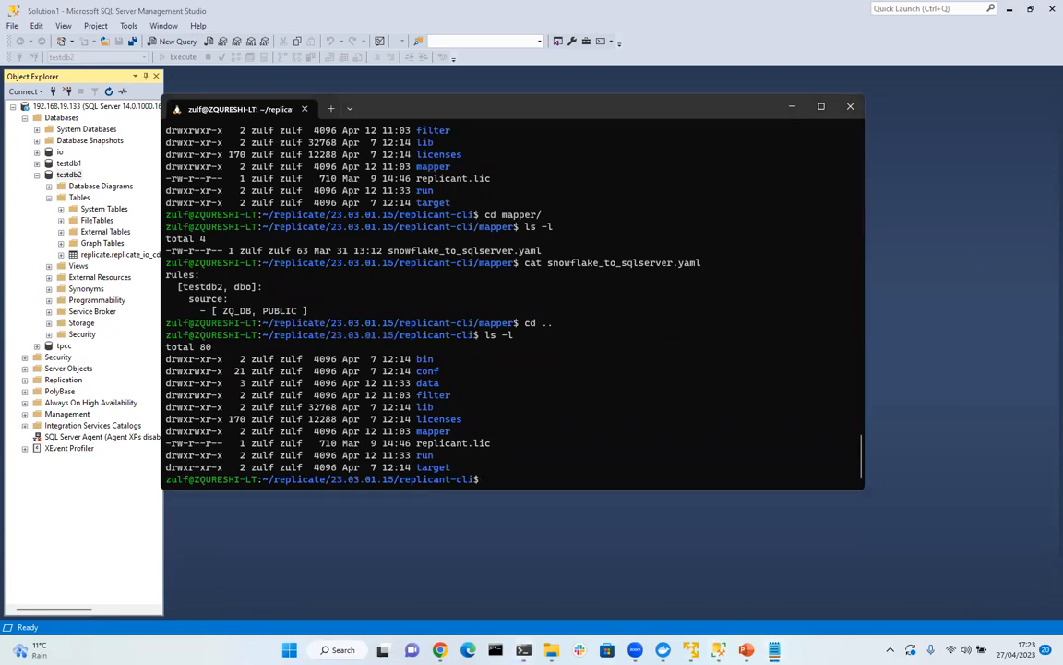
type("./bin/replicant full conf/conn/snowflake_src.yaml conf/conn/sqlserver_dst.yaml --extractor conf/src/snowflake.yaml --applier conf/dst/sqlserver.yaml --filter filter/snowflake_filter.yaml --map mapper/snowflake_to_sqlserver.yaml --replace")
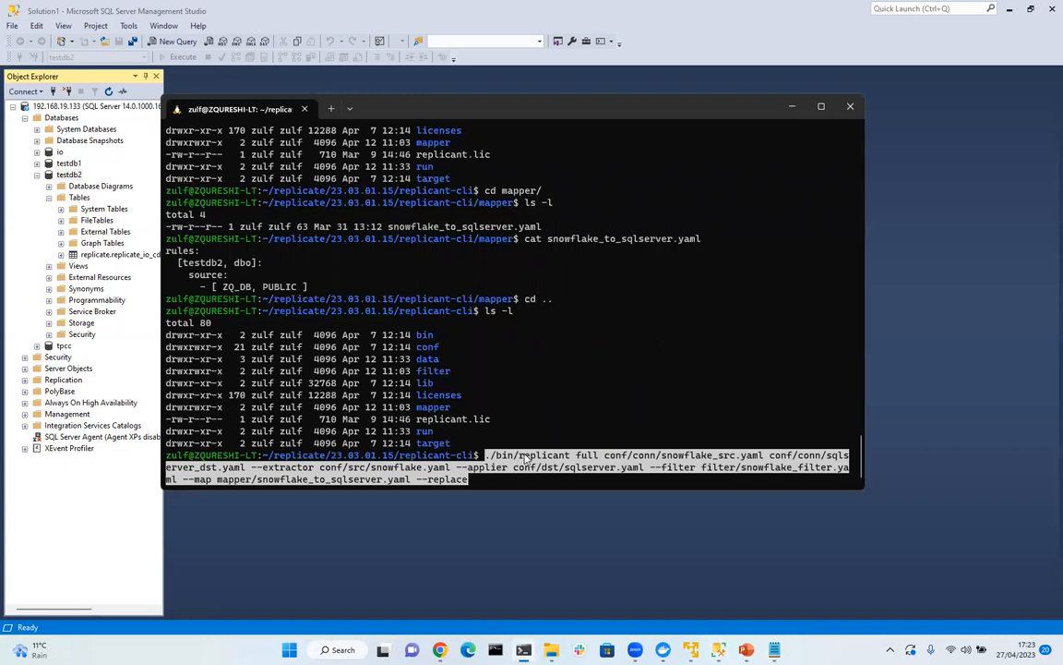
left_click(596, 483)
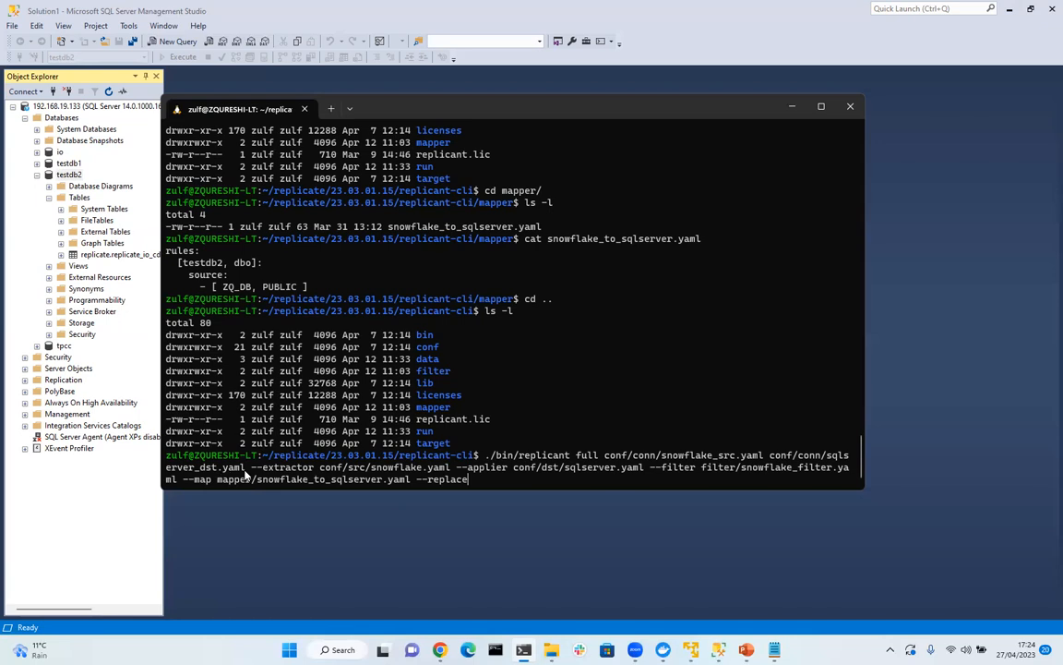
- Review the command's extractor, filter, map and replace options, run the full Snowflake to SQL Server replication, and enlarge the terminal to monitor it
left_click_drag(257, 467, 317, 477)
left_click_drag(428, 472, 448, 471)
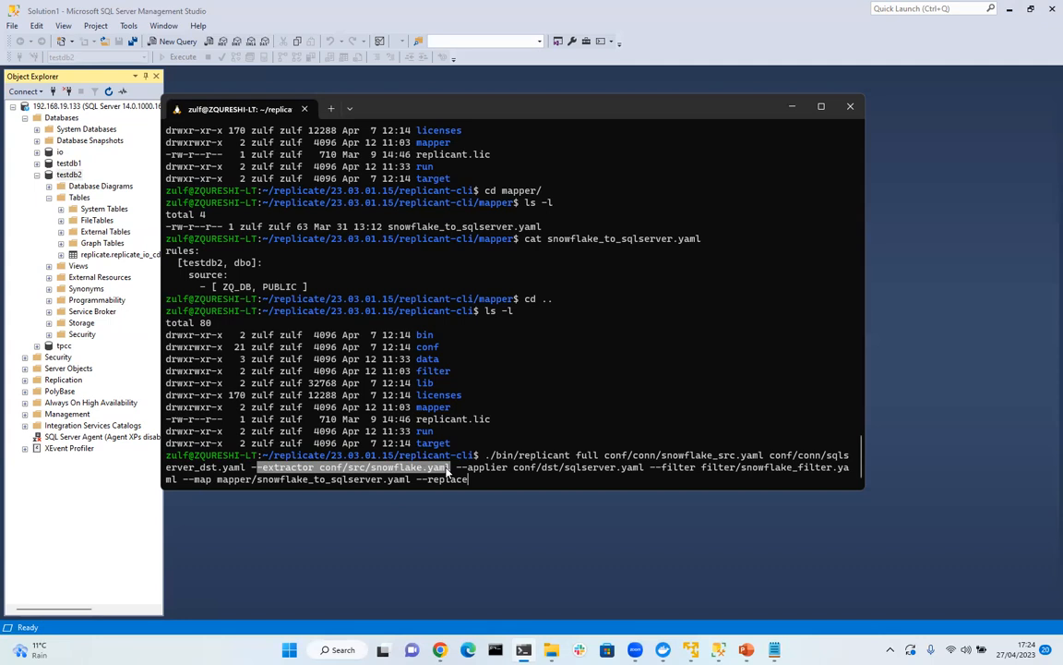
left_click_drag(448, 471, 785, 473)
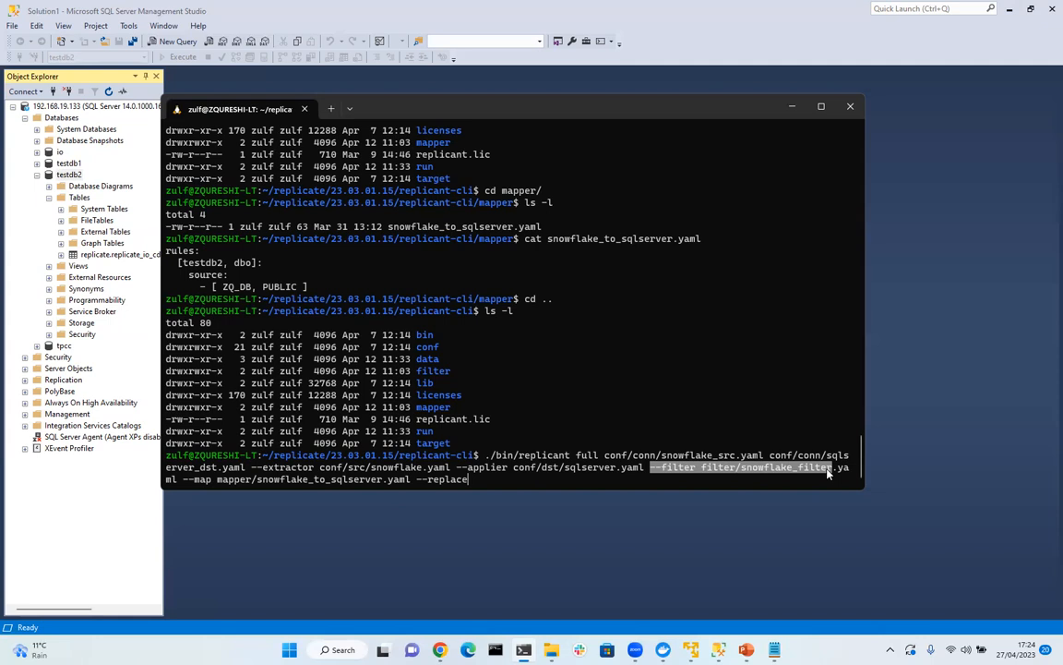
left_click_drag(182, 479, 330, 479)
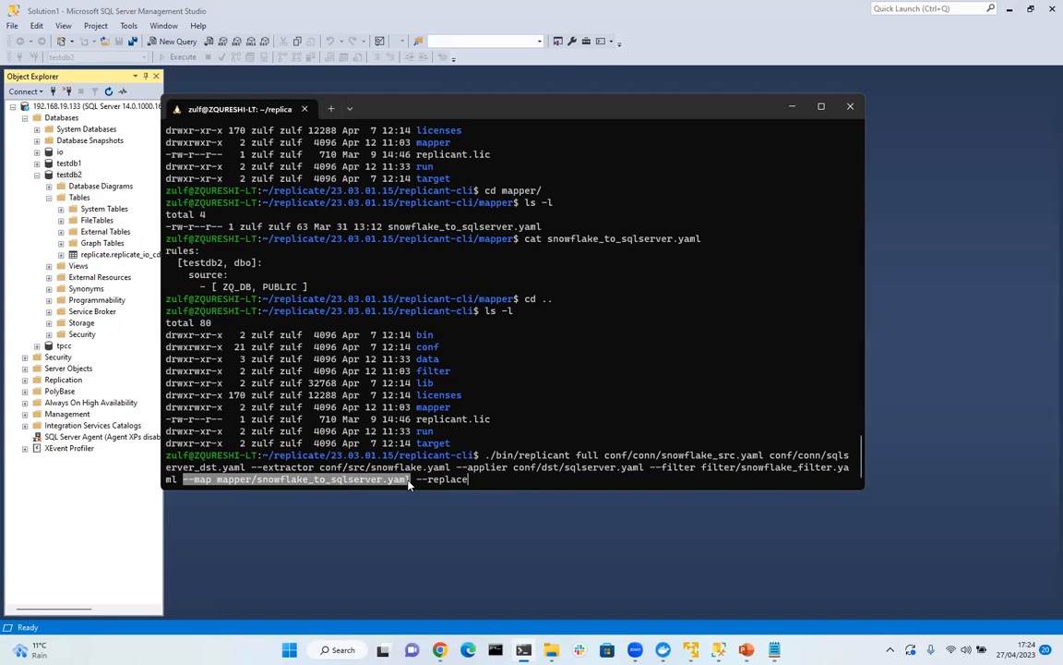
left_click_drag(418, 480, 465, 485)
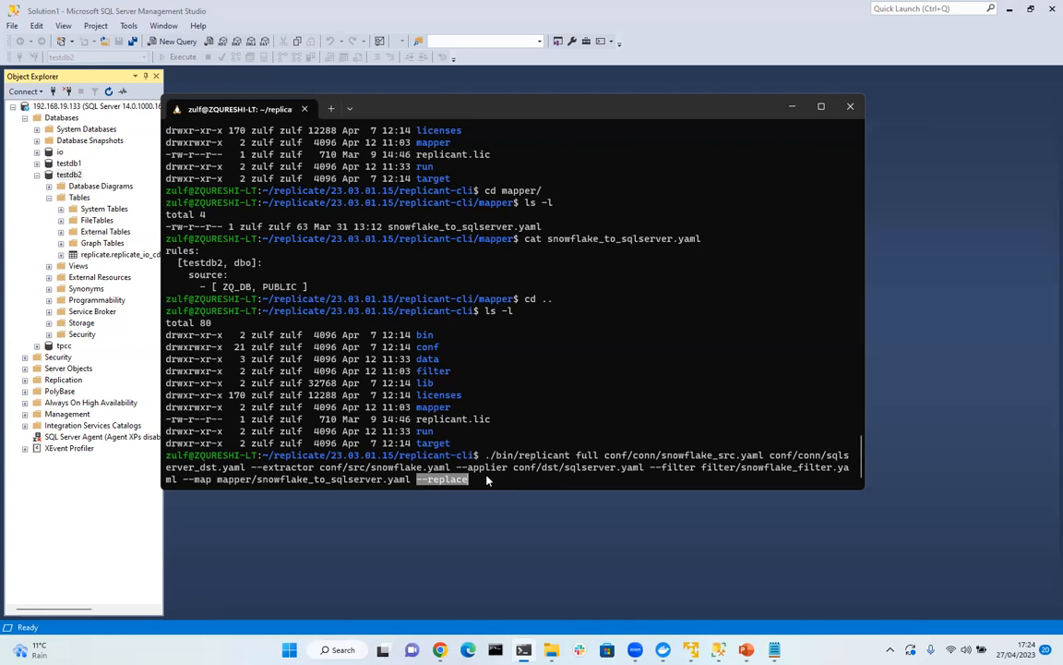
key("Right")
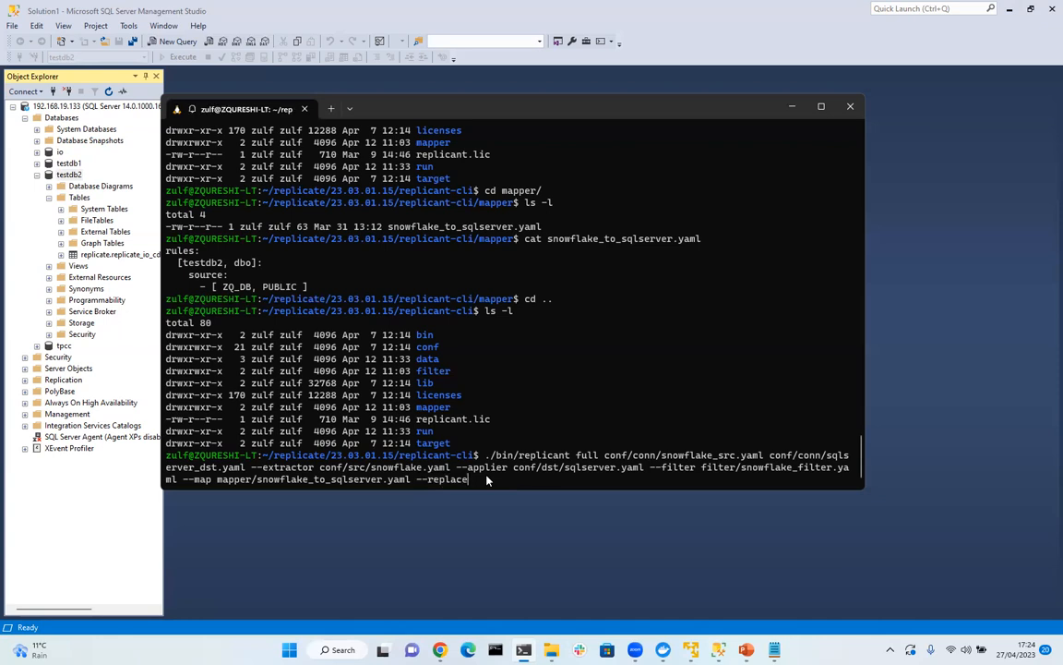
key("Return")
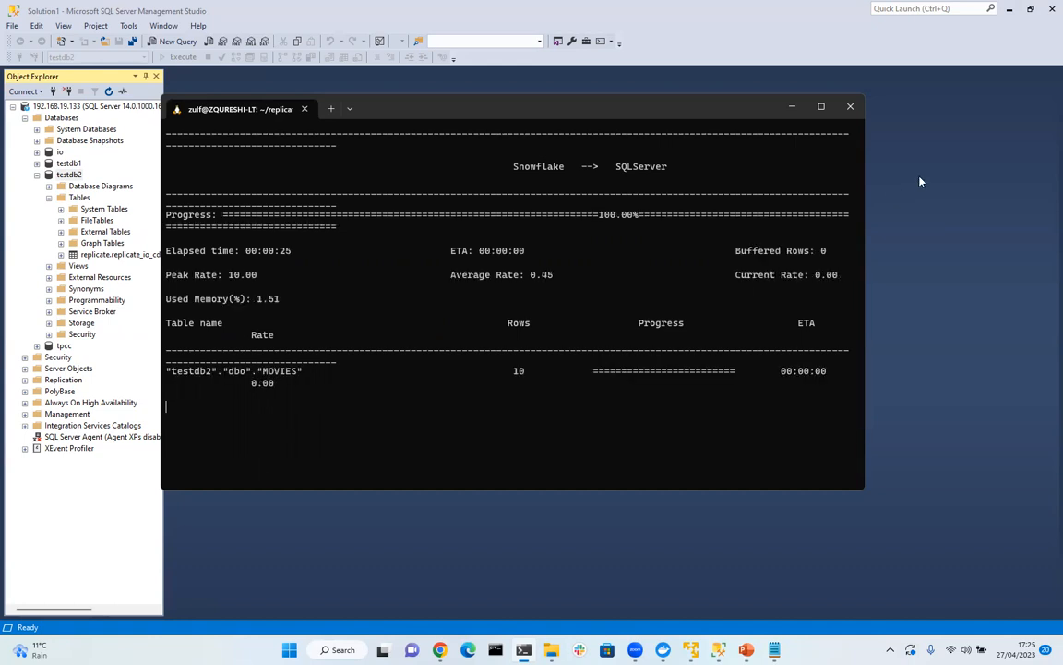
left_click(822, 107)
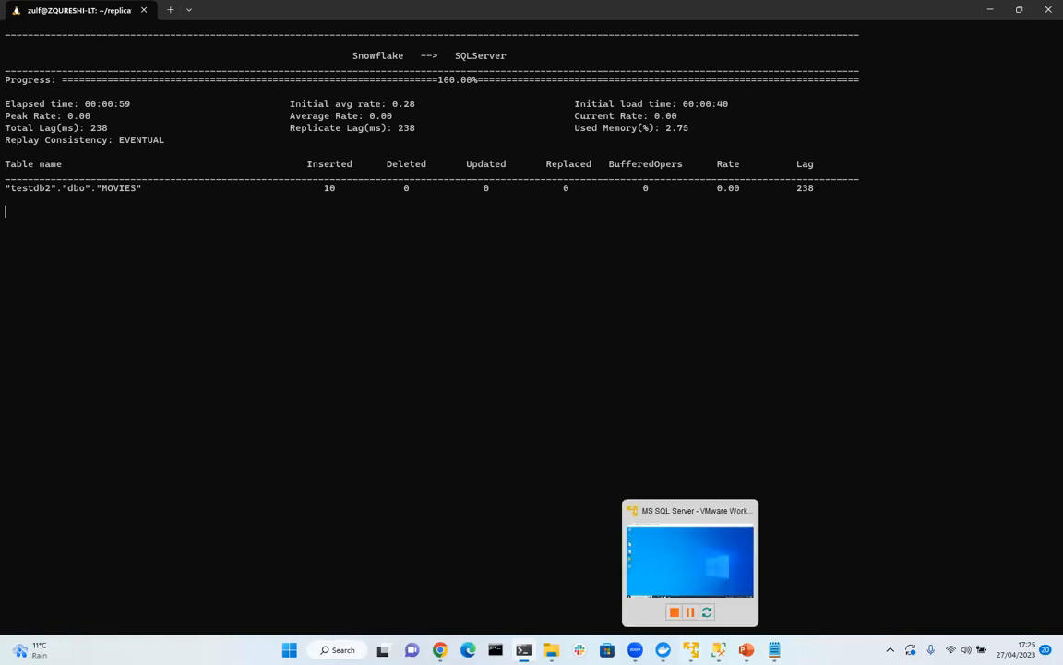
- In SQL Server Management Studio, refresh testdb2 and query the top 1000 rows of the dbo.MOVIES table
left_click(690, 650)
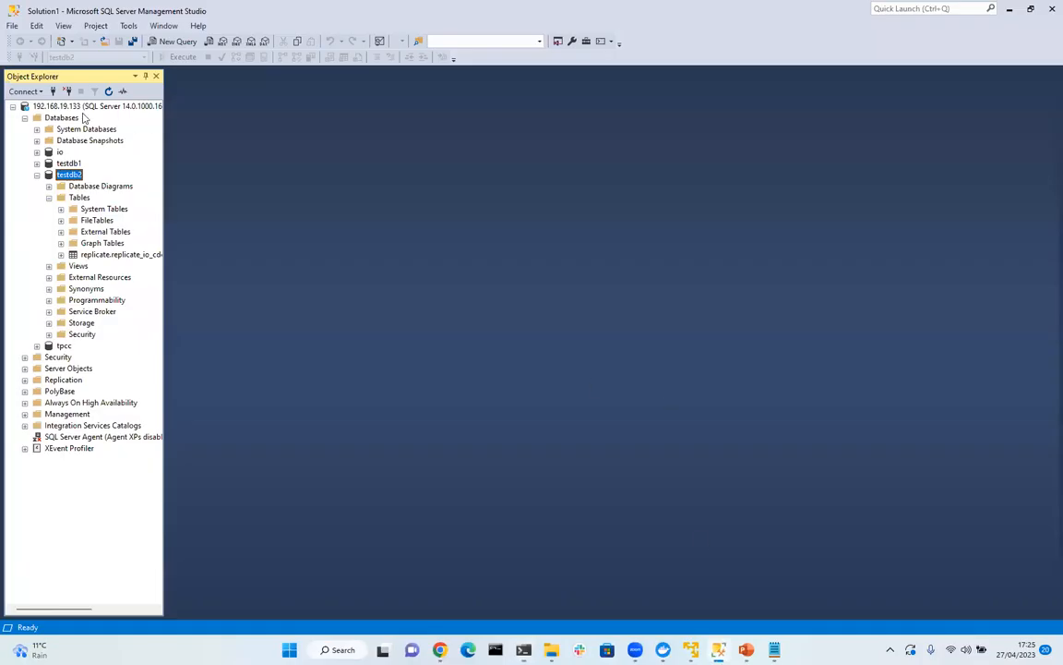
left_click(109, 93)
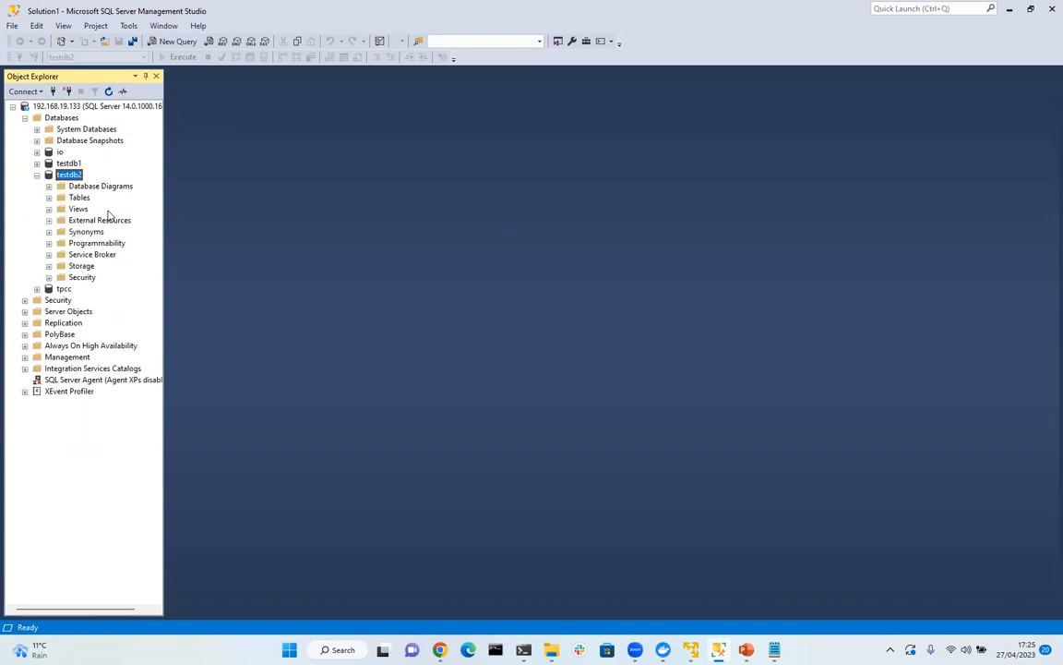
left_click(49, 197)
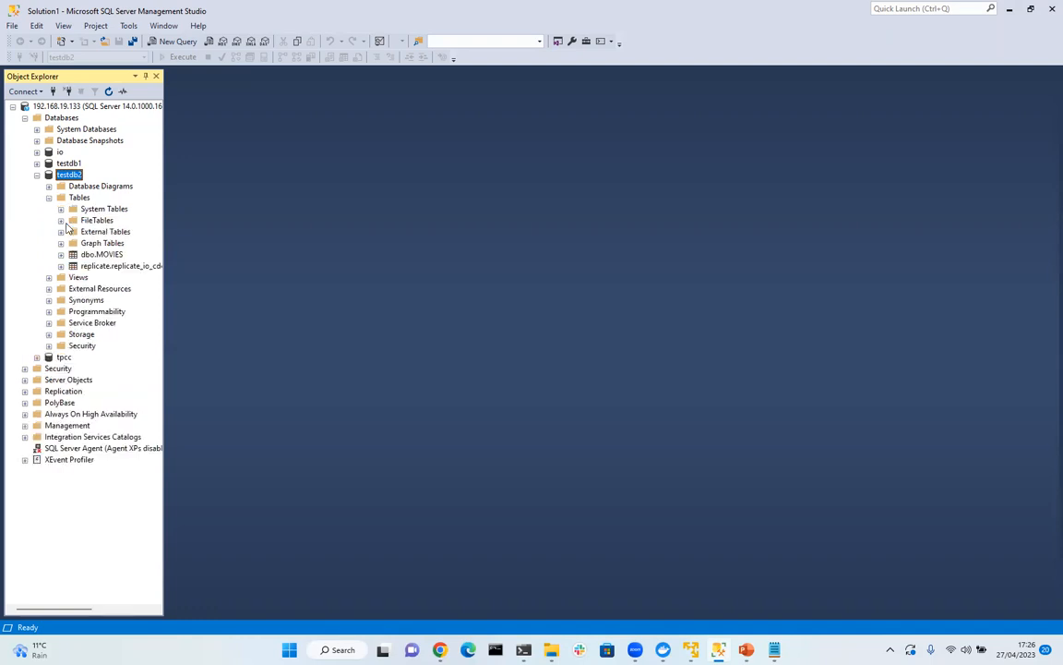
left_click(102, 255)
right_click(104, 258)
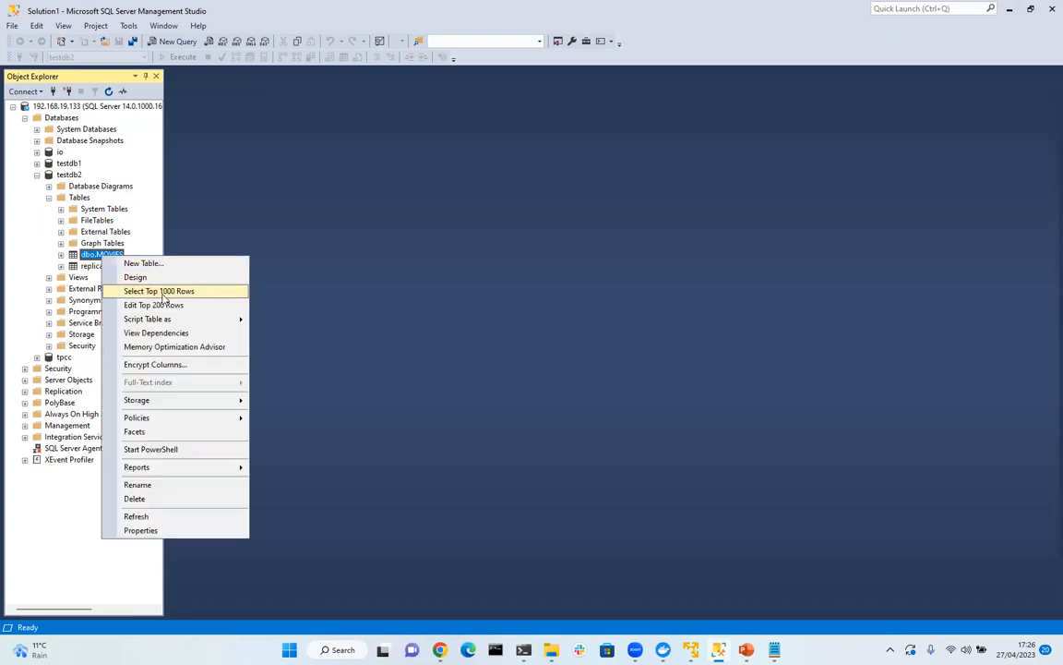
left_click(163, 292)
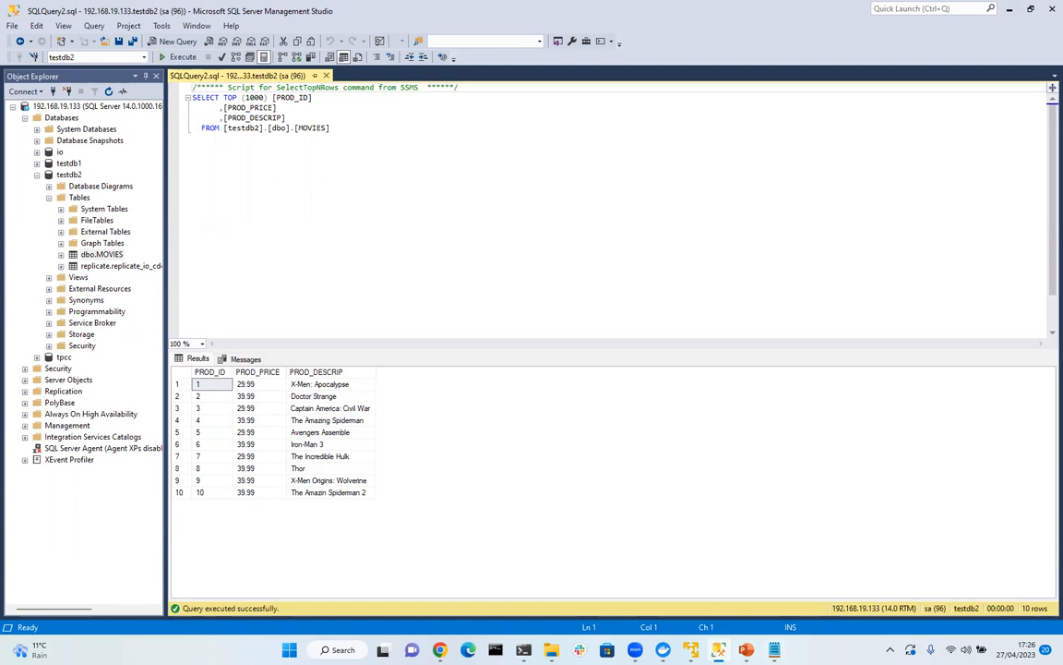
- In the Snowflake worksheet, add the change SQL that inserts movies 11 to 14 and updates the descriptions of 11 and 13
left_click(775, 649)
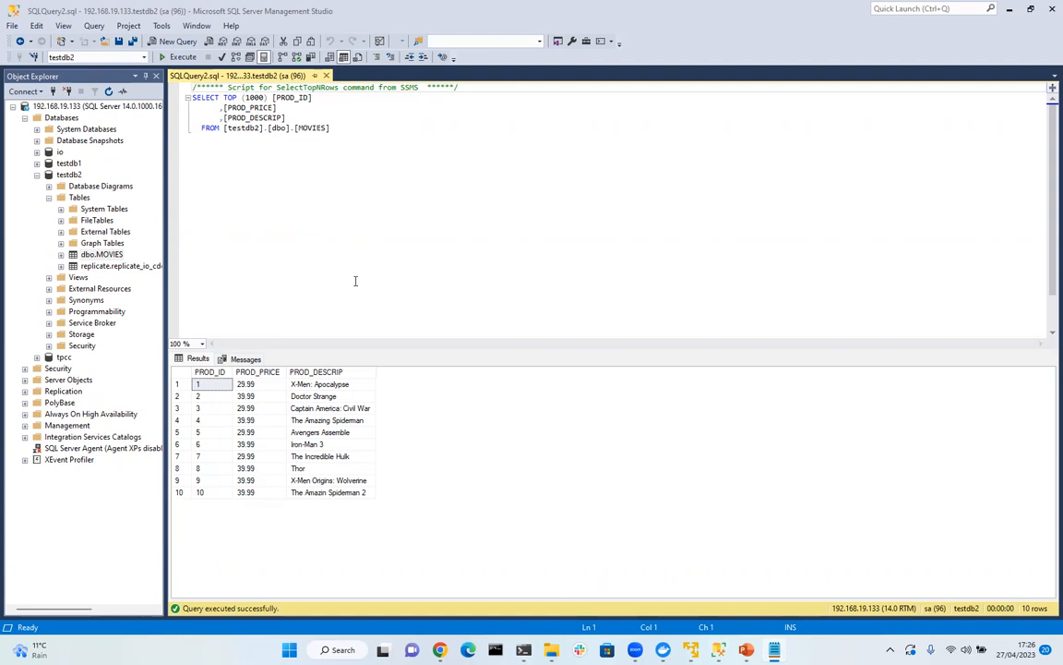
left_click(441, 649)
left_click(270, 204)
type("insert into movies (prod_id, prod_price, prod_descrip) values (11, 29.99, 'Black Panther'); insert into movies (prod_id, prod_price, prod_descrip) values (12, 39.99, 'Spiderman: No Way Home'); insert into movies (prod_id, prod_price, prod_descrip) values (13, 19.99, 'Iron-Man'); insert into movies (prod_id, prod_price, prod_descrip) values (14, 24.99, 'Black Widow');  update movies set prod_descrip = 'Black Panther: Wakanda Forever' where prod_id = 11;  update movies set prod_descrip = 'Iron-Man 2' where prod_id = 13;  delete from movies where prod_id = 14;  insert into movies (prod_id, prod_price, prod_descrip) values (15, 14.99, 'Loki - Season 1'); insert into movies (prod_id, prod_price, prod_descrip) values (16, 9.99, 'Deadpool'); insert into movies (prod_id, prod_price, prod_descrip) values (17, 19.99, 'Thor: Love and Thunder'); insert into movies (prod_id, prod_price, prod_descrip) values (18, 9.99, 'X-Men First Class');")
scroll(273, 202, "up", 2)
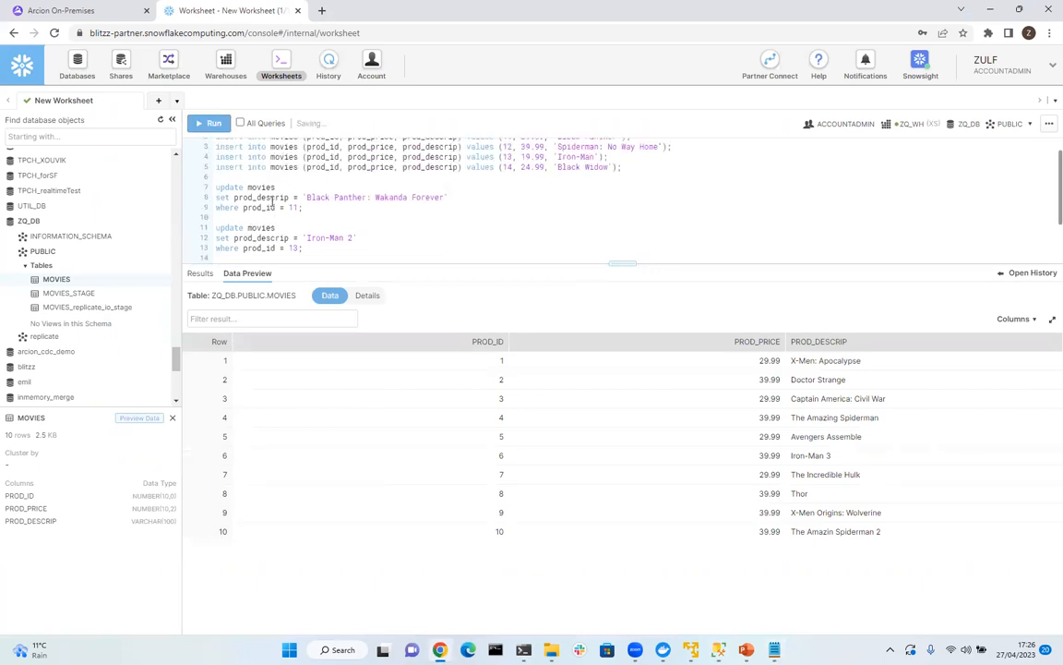
- Review the worksheet's change SQL: the inserts of movies 11 to 18, the updates of 11 and 13, and the delete of 12
scroll(271, 201, "up", 1)
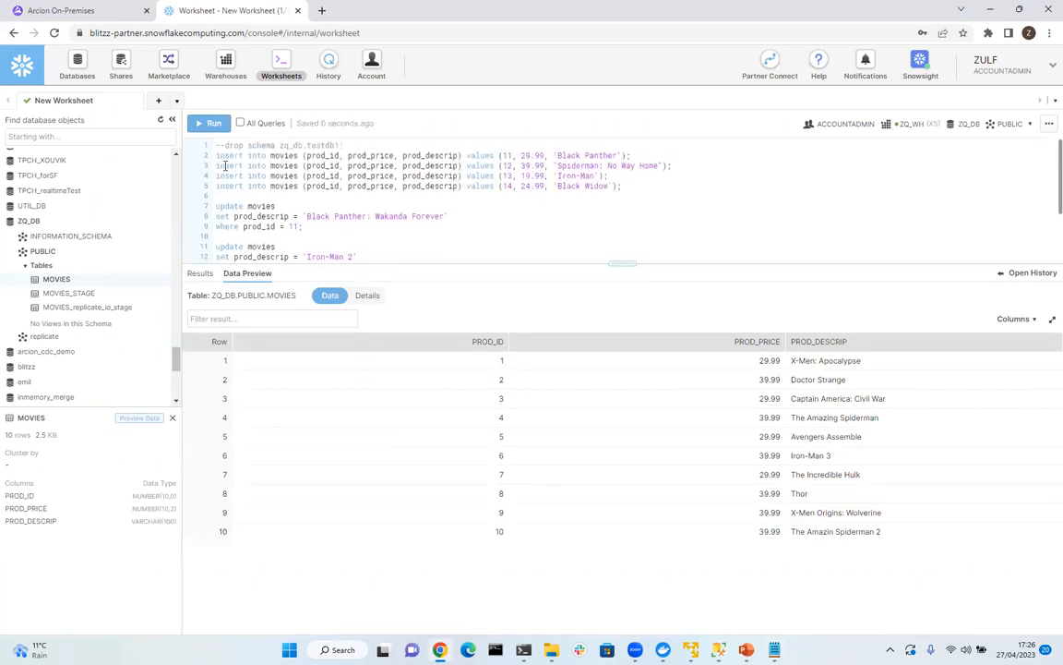
scroll(451, 186, "down", 2)
scroll(388, 217, "up", 2)
scroll(303, 245, "down", 1)
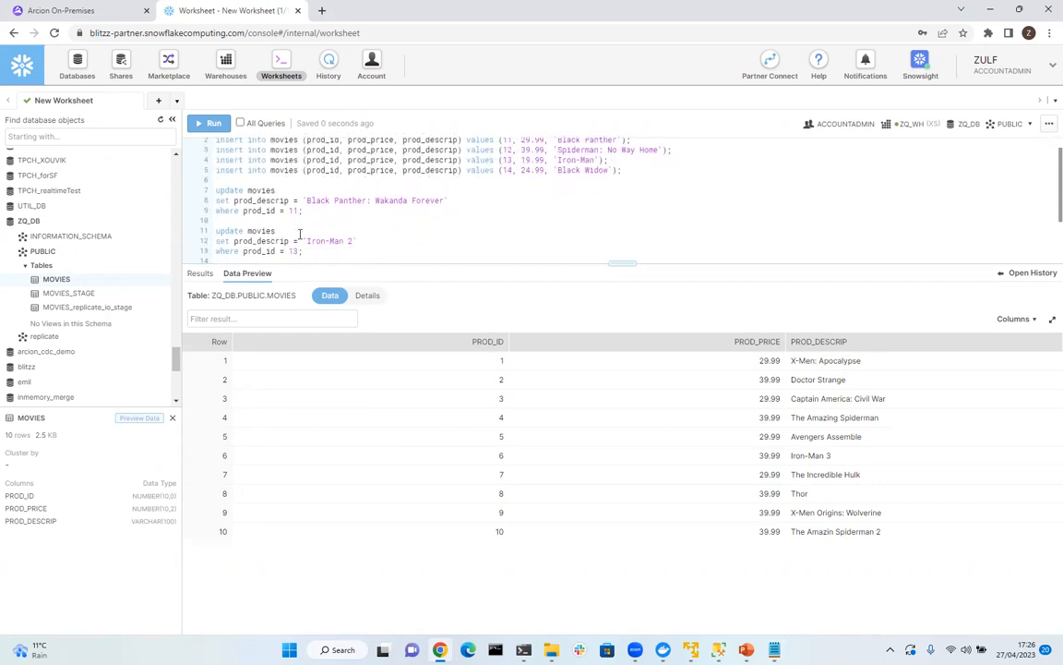
scroll(296, 240, "up", 1)
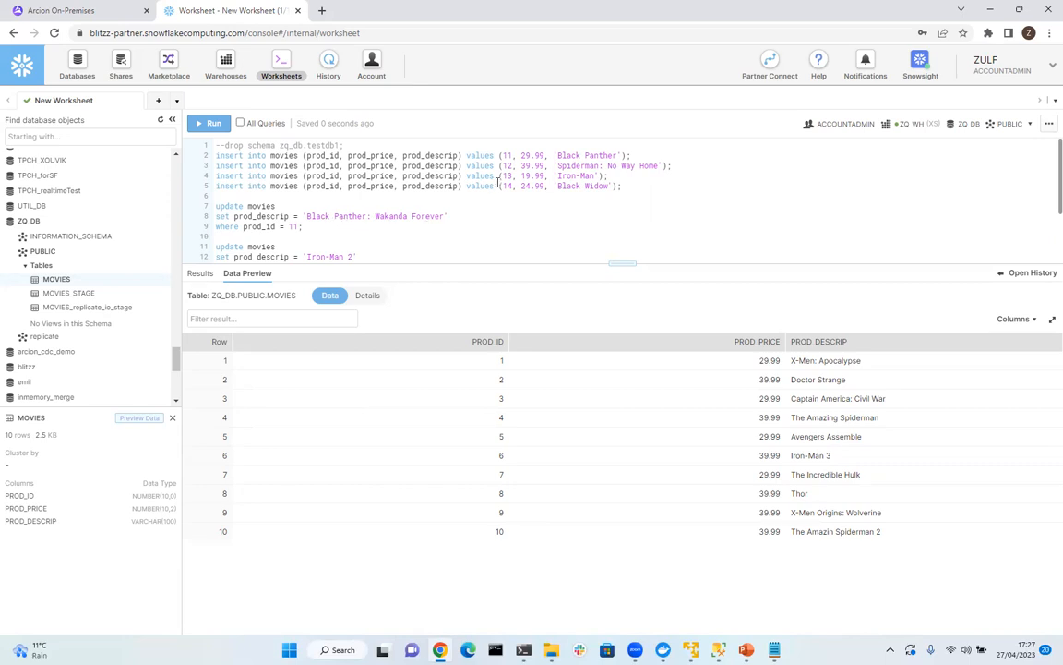
scroll(392, 231, "down", 2)
scroll(392, 231, "down", 1)
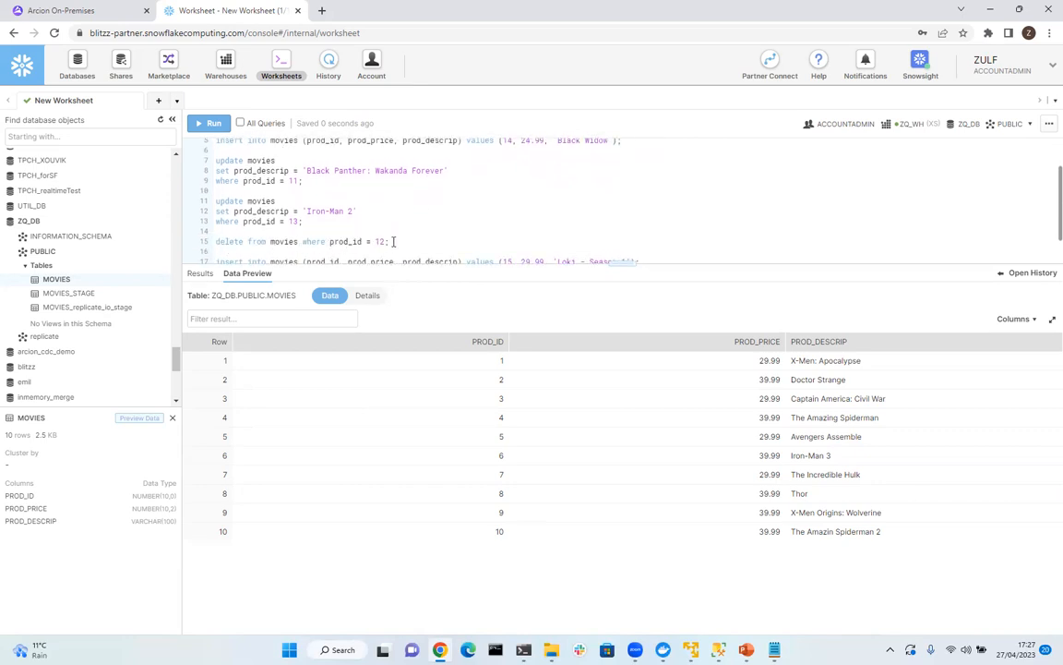
scroll(393, 241, "up", 3)
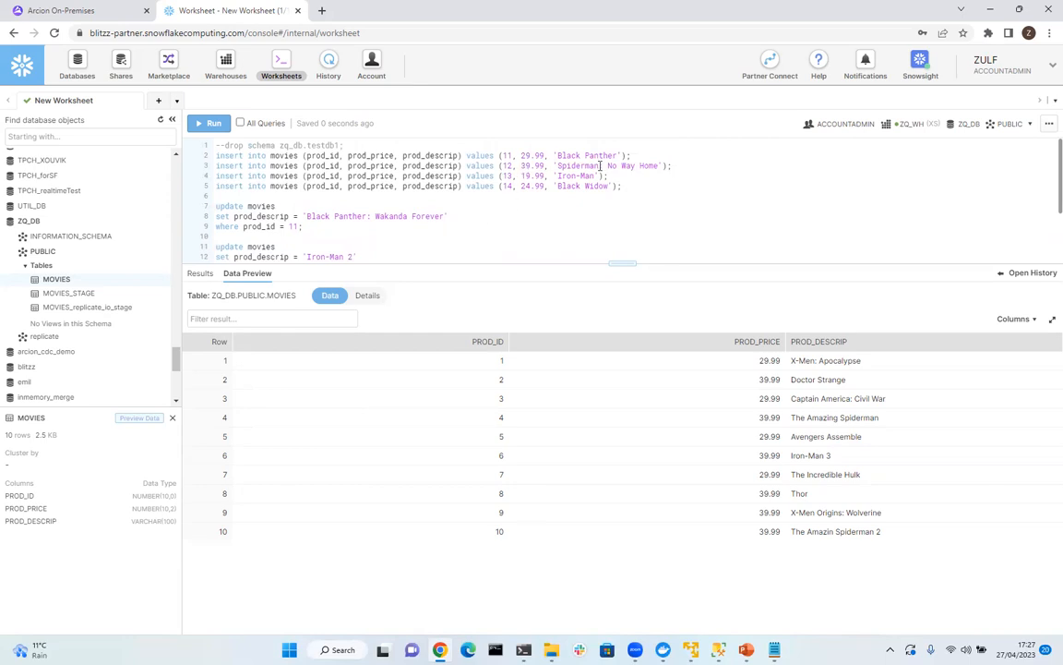
scroll(608, 176, "down", 3)
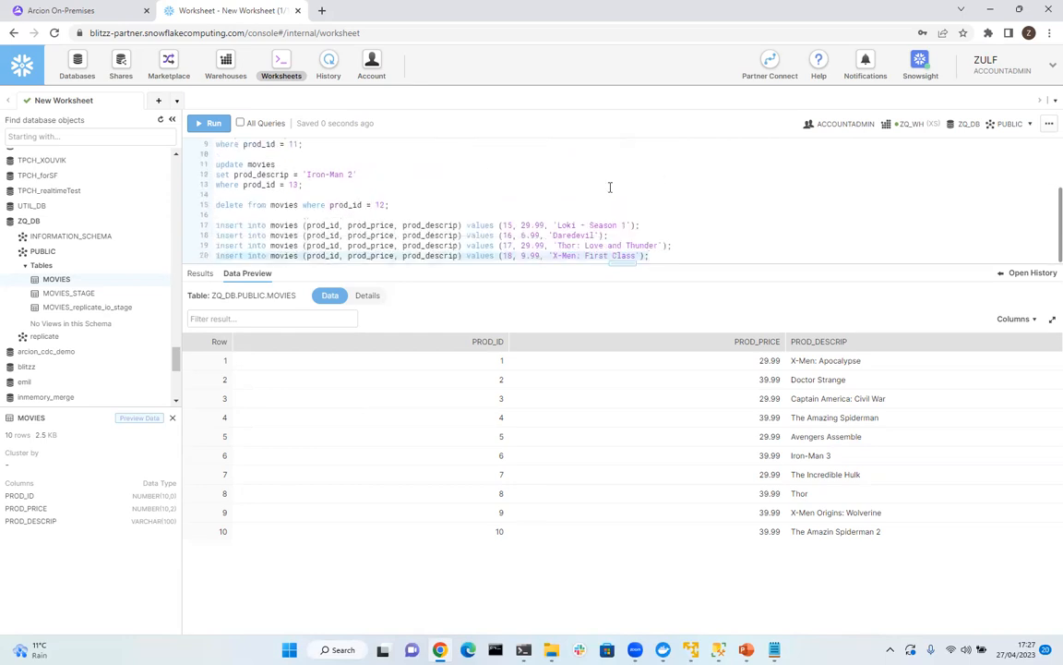
- Run all the insert, update and delete statements on lines 2 to 20, and preview the Snowflake MOVIES table's data again
left_click_drag(663, 248, 216, 155)
left_click(657, 254)
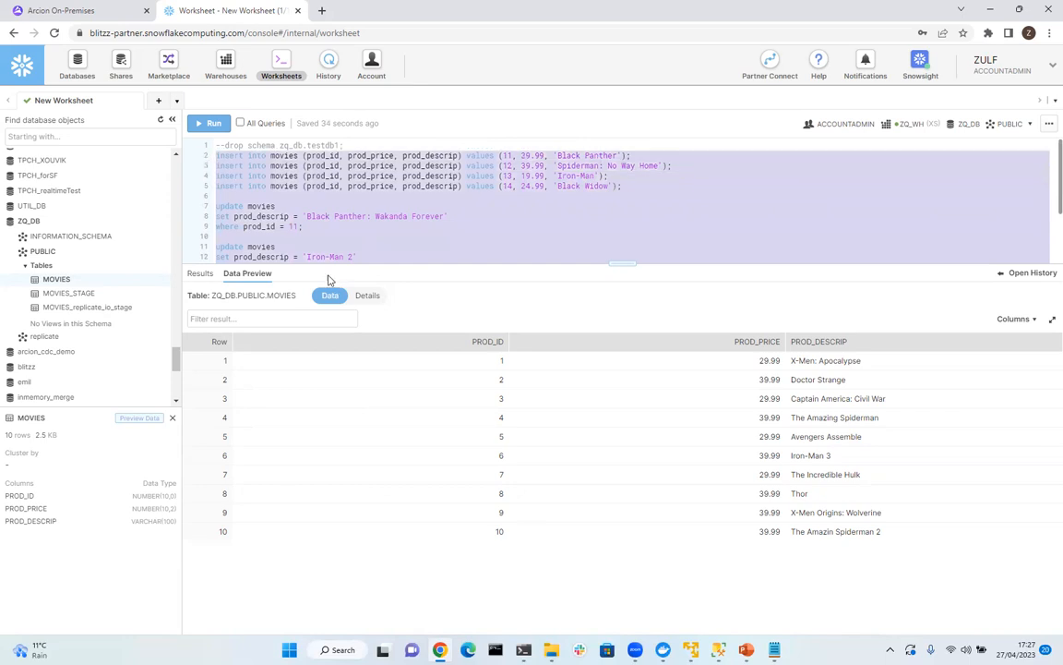
left_click(208, 122)
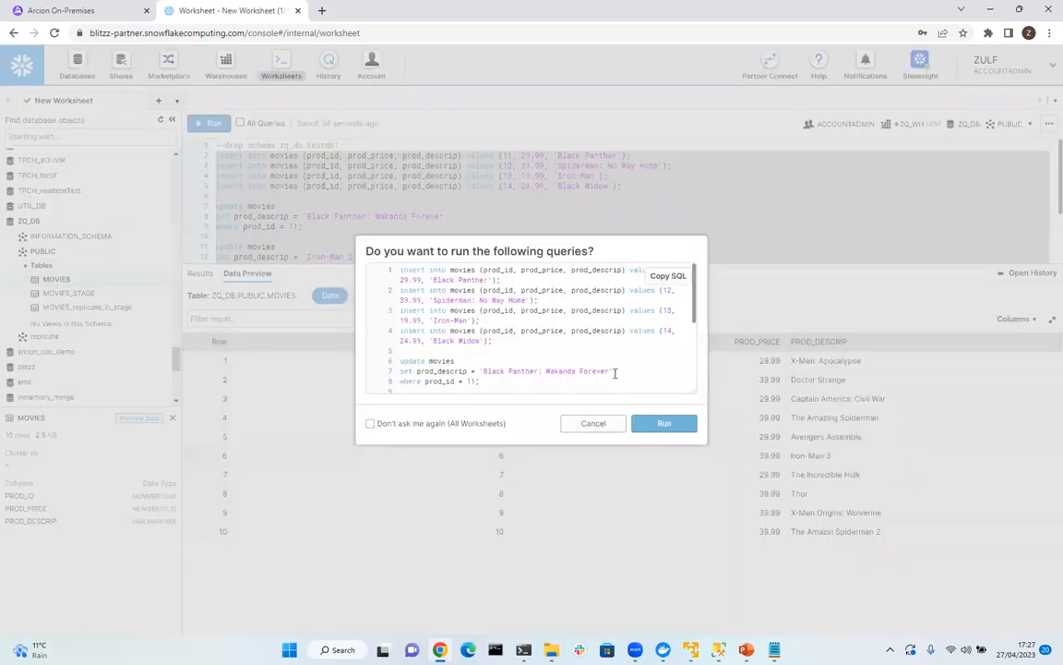
left_click(651, 428)
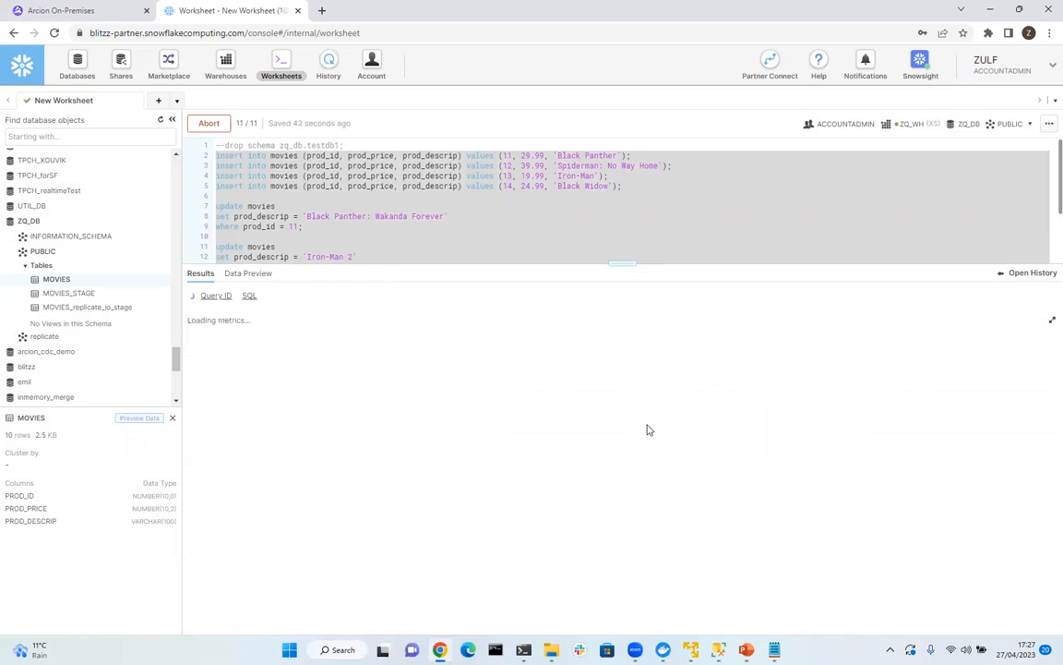
left_click(142, 418)
scroll(496, 463, "down", 1)
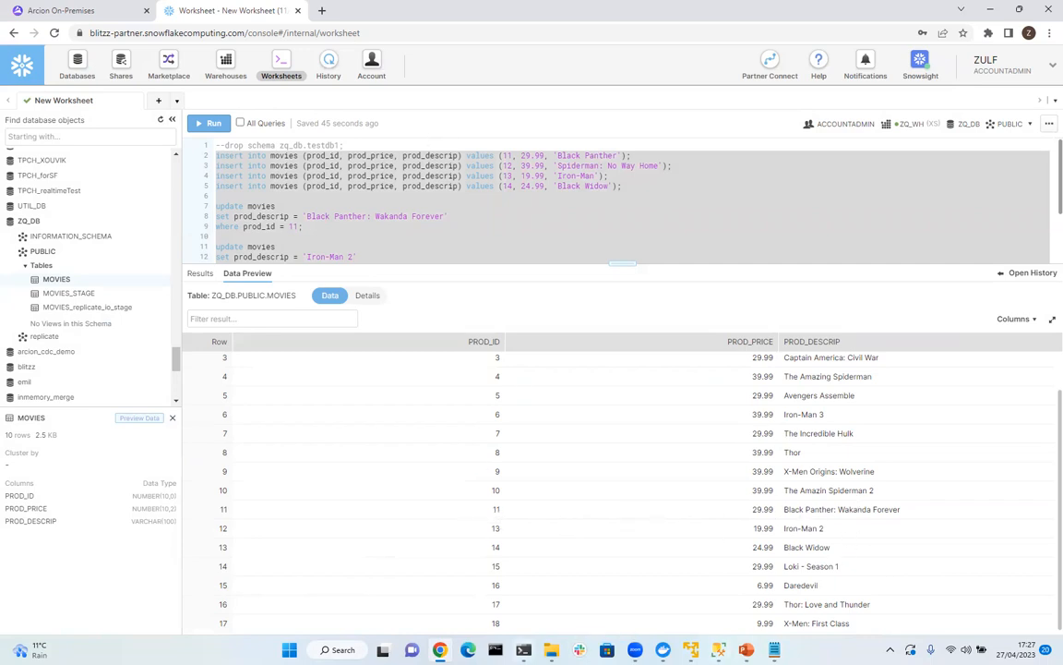
- Check the replication's insert, delete and update counts in the terminal, and rerun the dbo.MOVIES query in SQL Server Management Studio
left_click(523, 649)
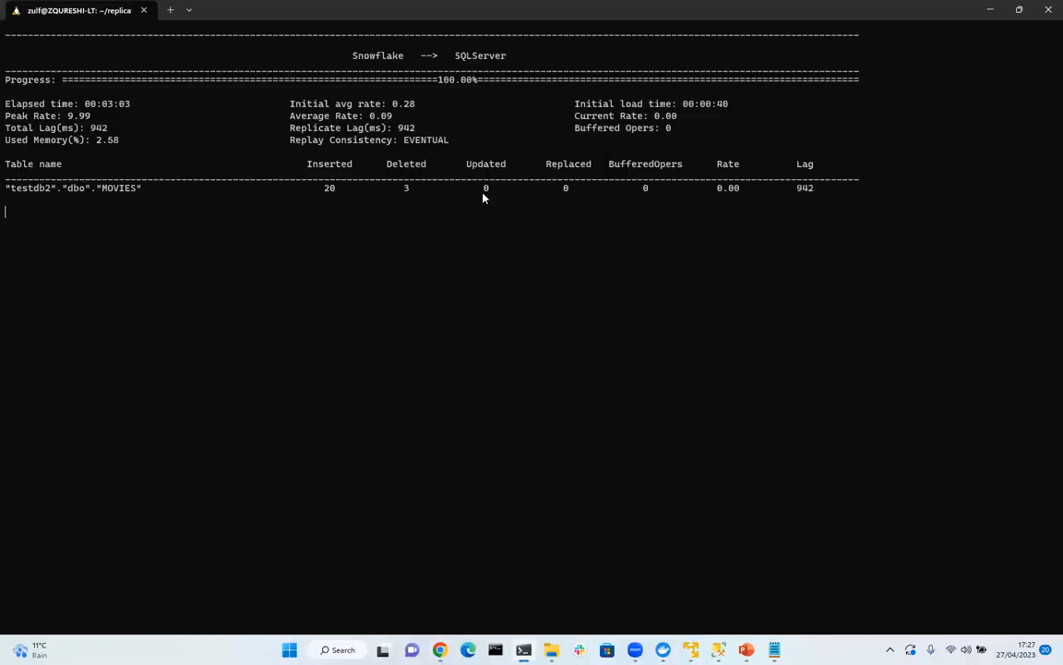
left_click(719, 650)
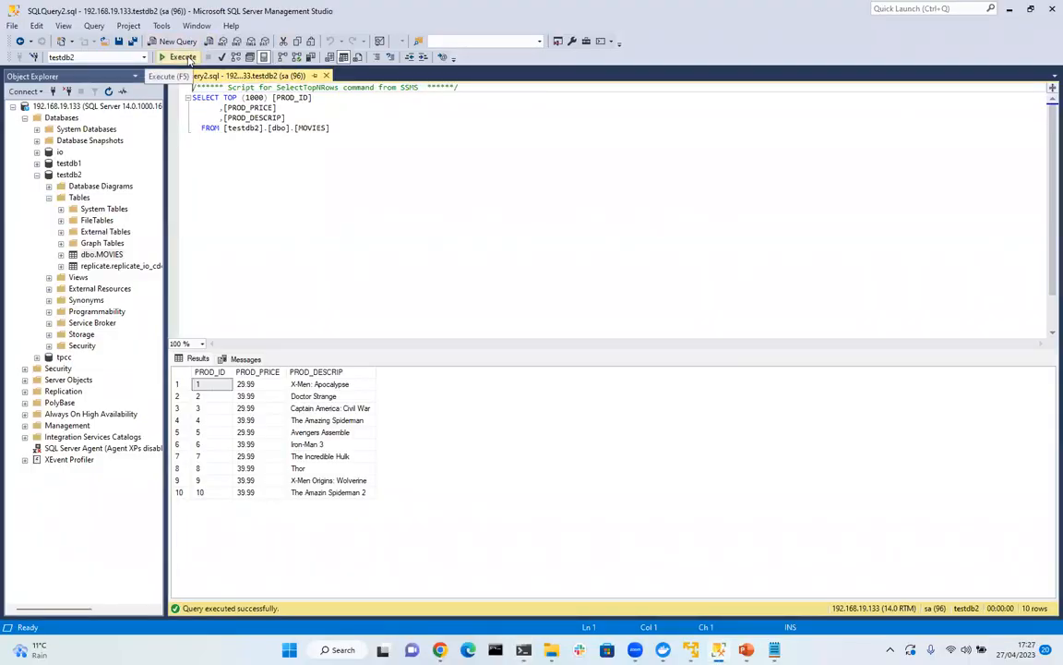
left_click(182, 57)
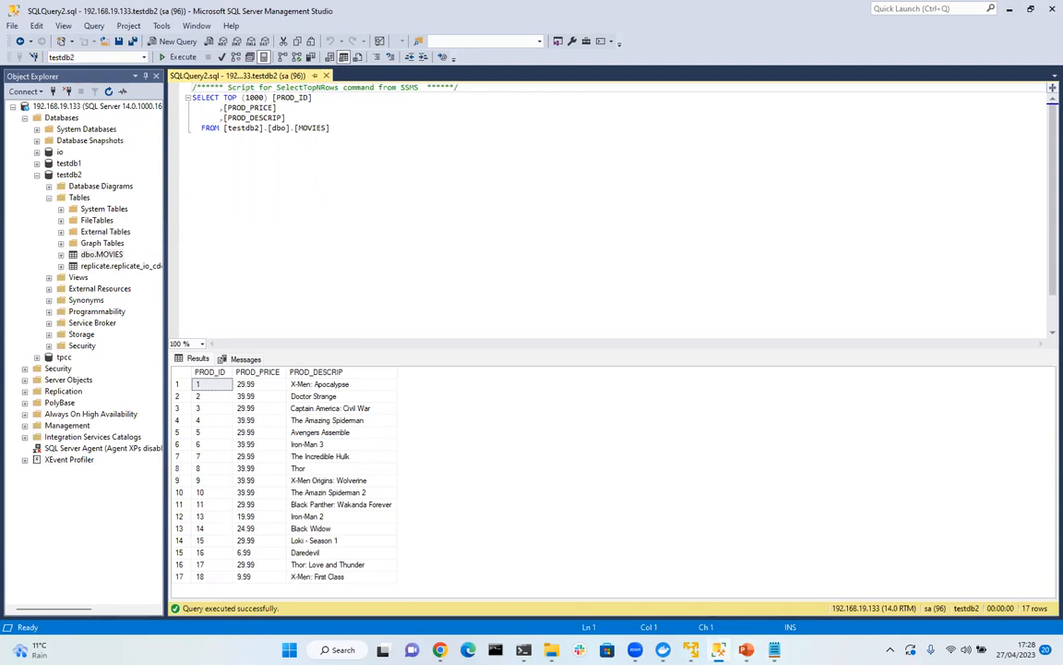
- Switch to PowerPoint, start the slide show on closing slide 12, and change from presenter view to the full-screen slide
key("alt+Tab")
left_click(118, 579)
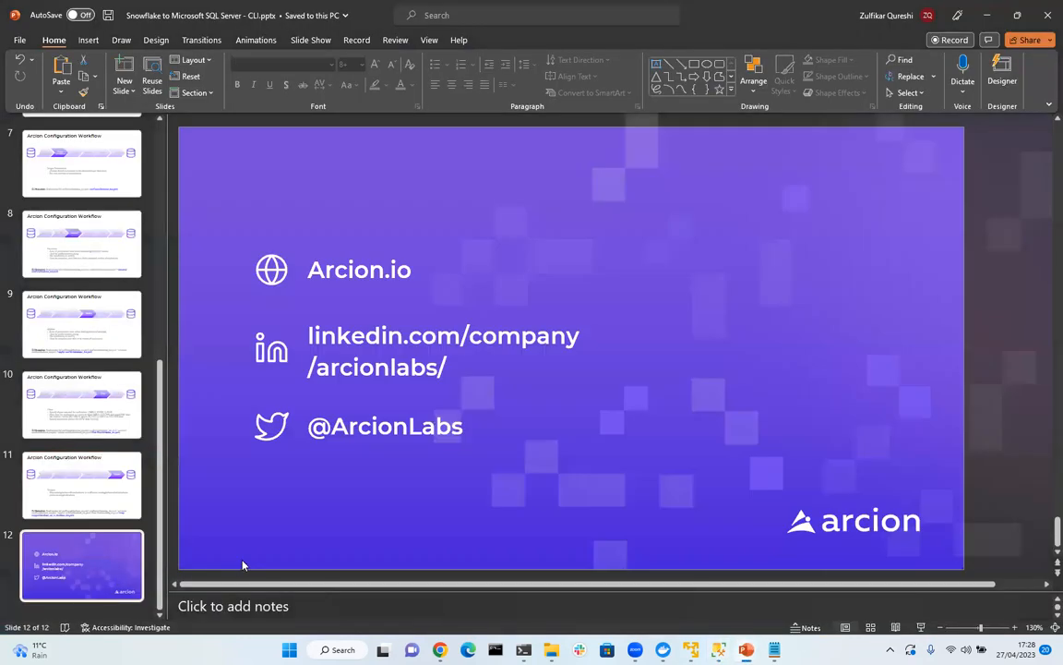
left_click(922, 628)
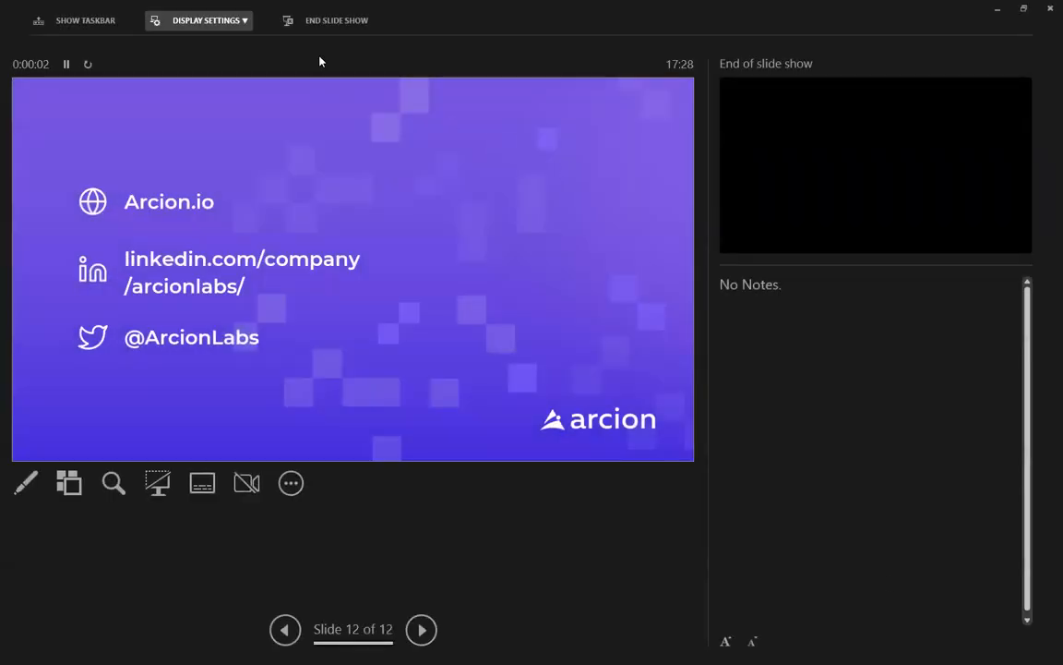
left_click(207, 19)
left_click(236, 48)
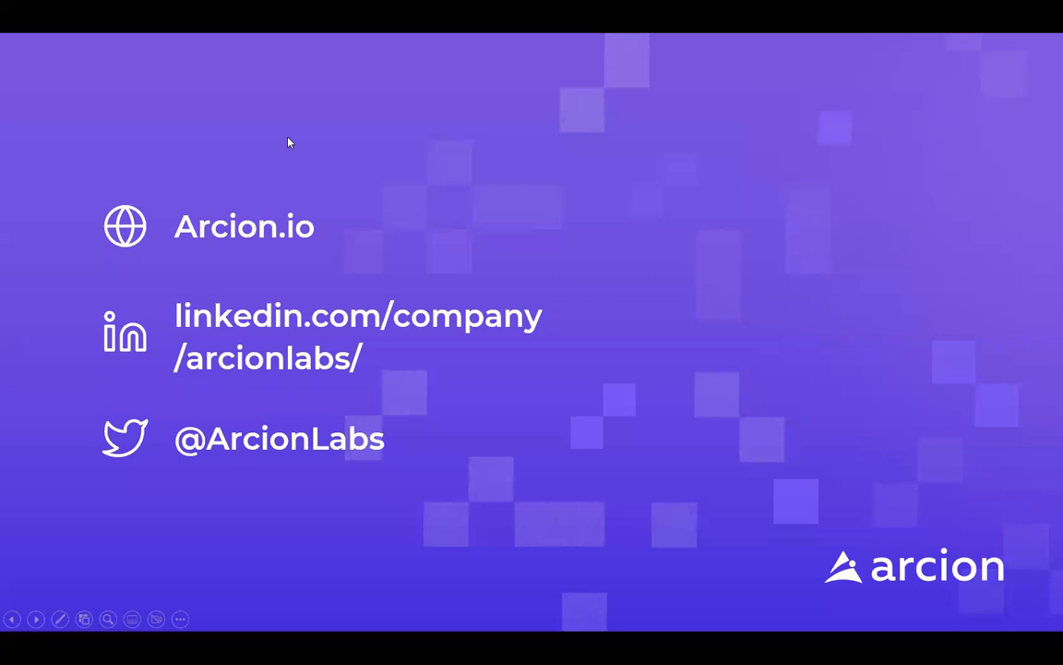